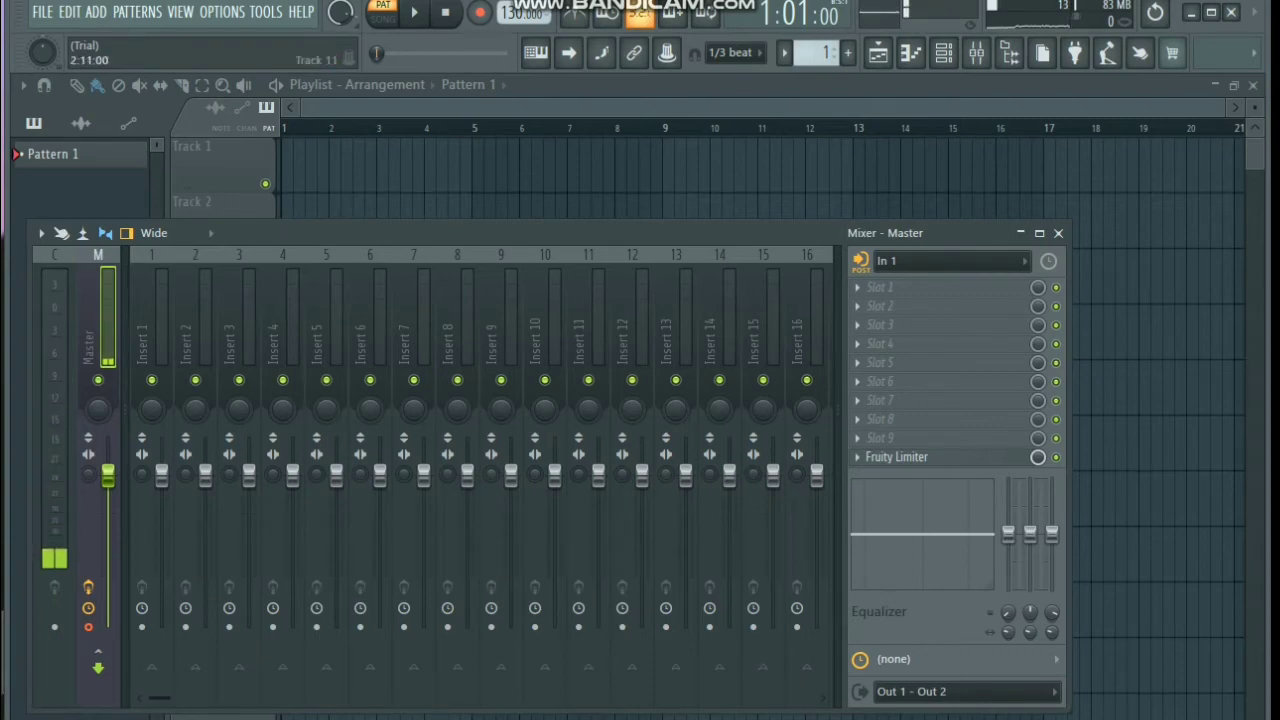
# Switch to Audacity and silence the quiet lead-in of the audio track from 0.070 s to 0.882 s
pyautogui.moveTo(270, 719)
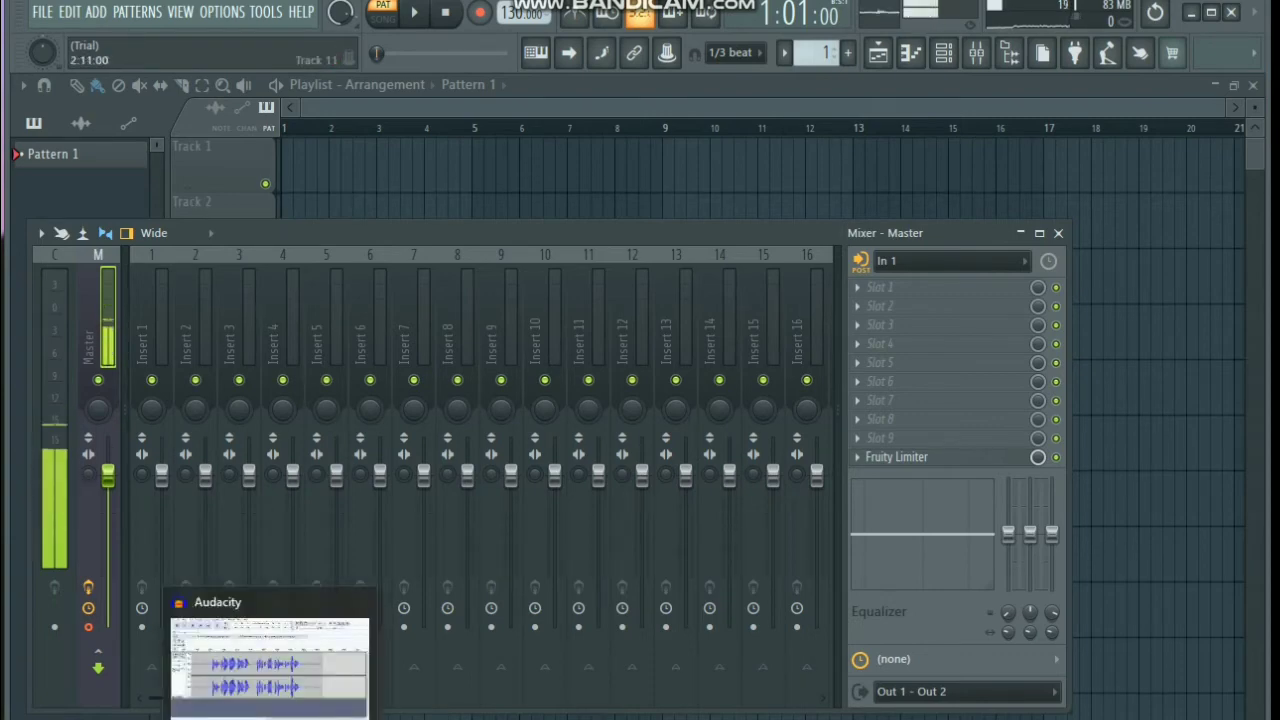
pyautogui.hotkey('alt', 'Tab')
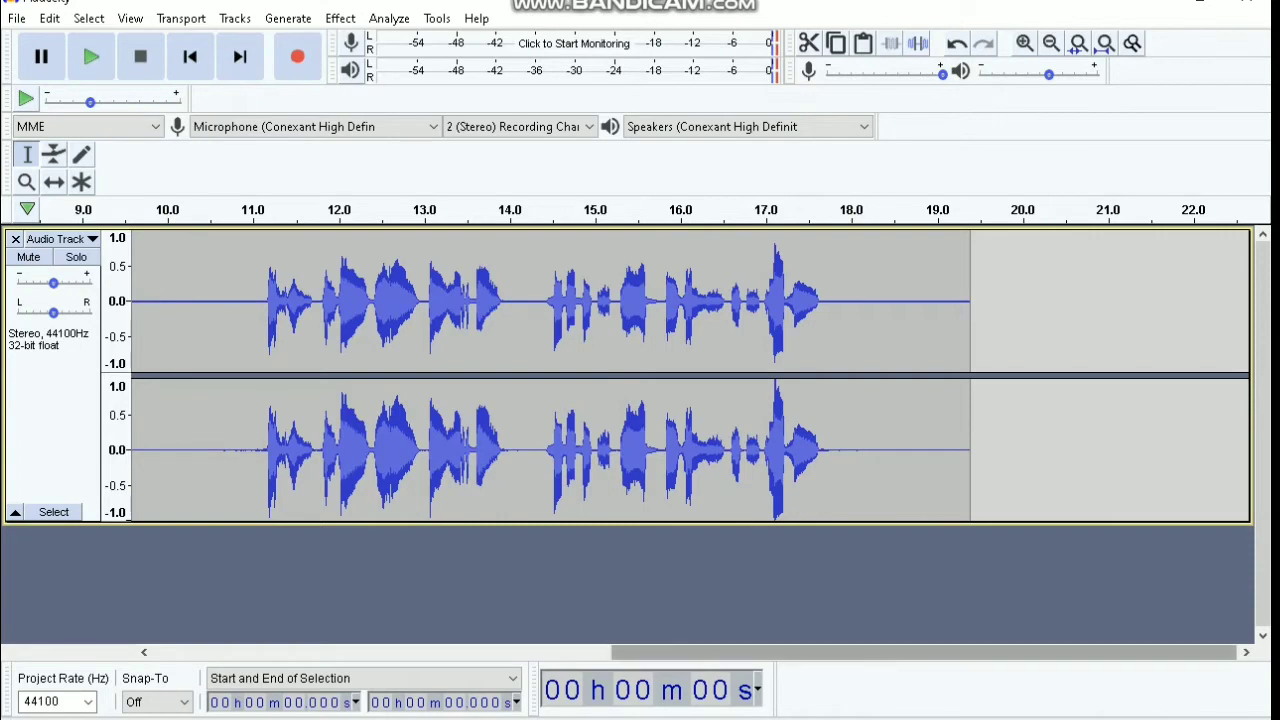
pyautogui.press('Home')
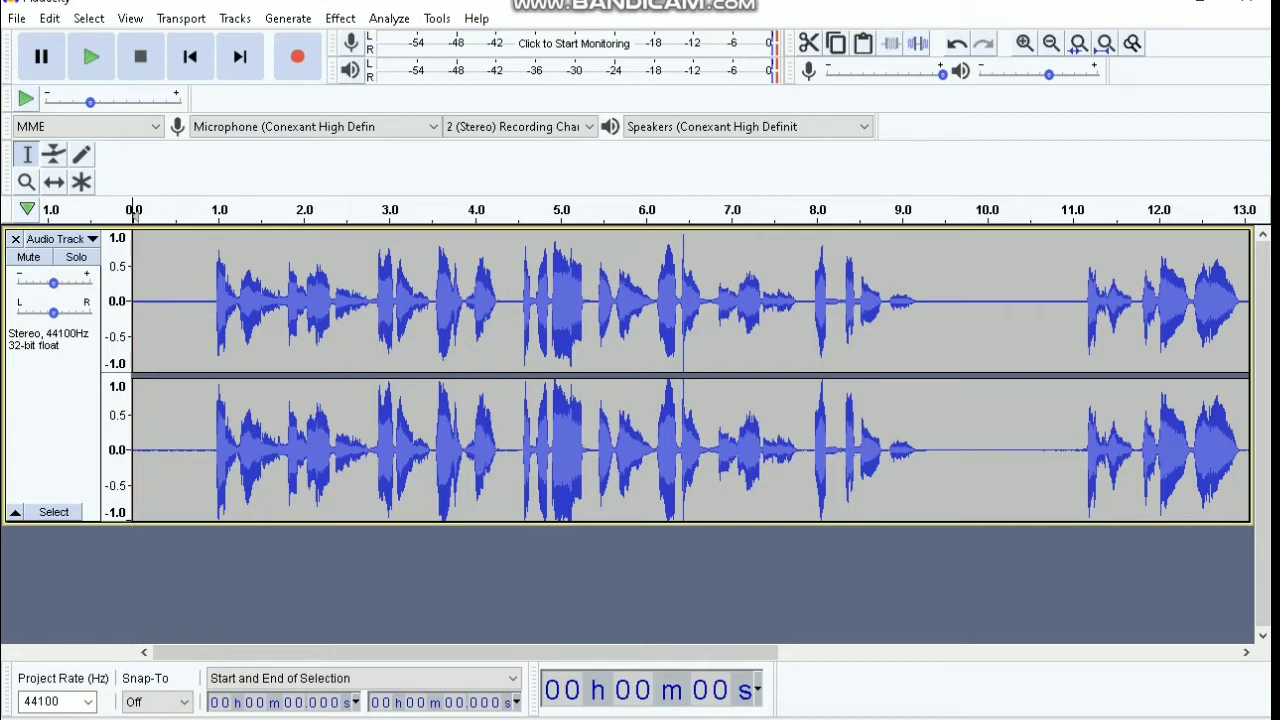
pyautogui.click(141, 300)
pyautogui.moveTo(141, 300); pyautogui.dragTo(207, 300)
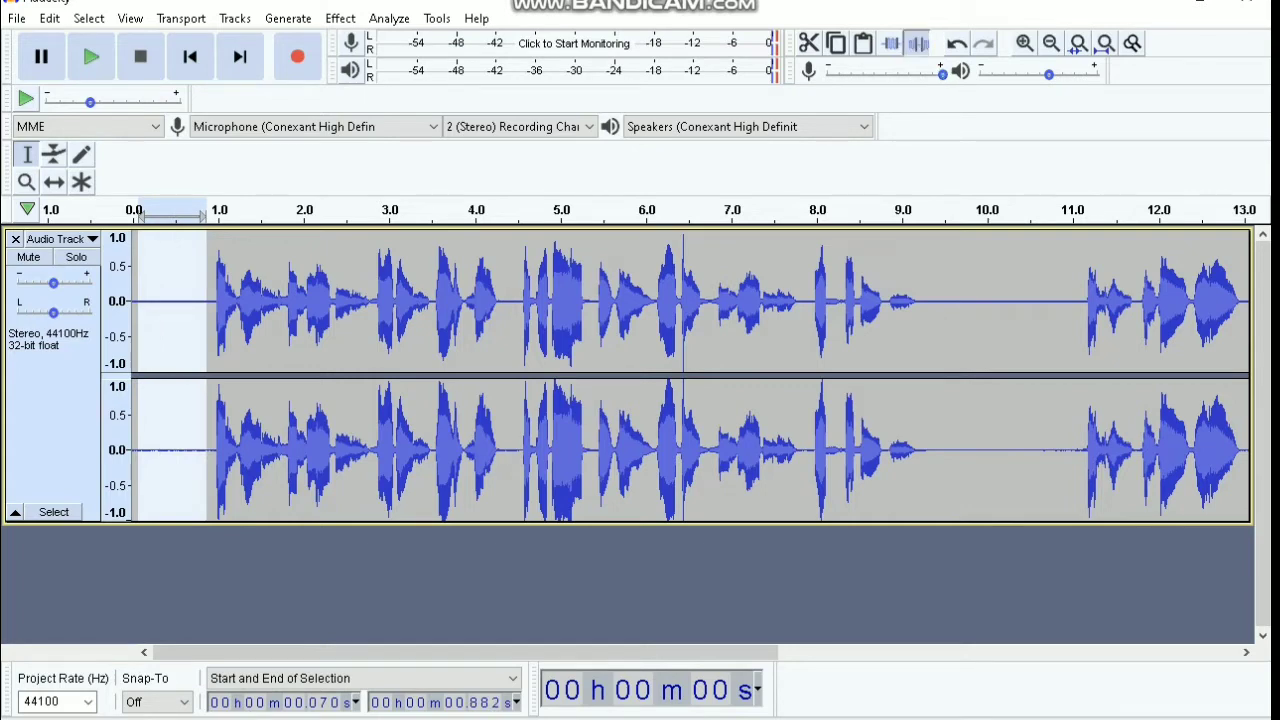
pyautogui.click(917, 43)
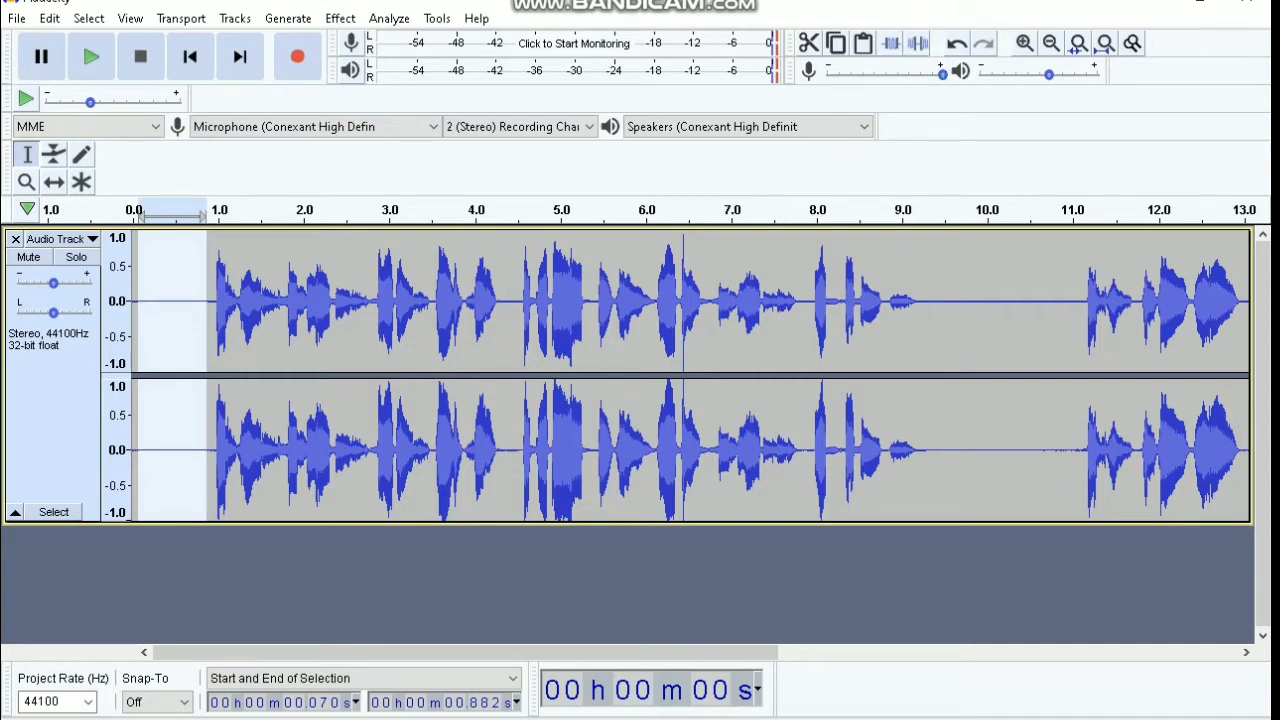
# Silence the pause between the two spoken passages from 9.346 s to 11.018 s
pyautogui.moveTo(931, 300); pyautogui.dragTo(955, 300)
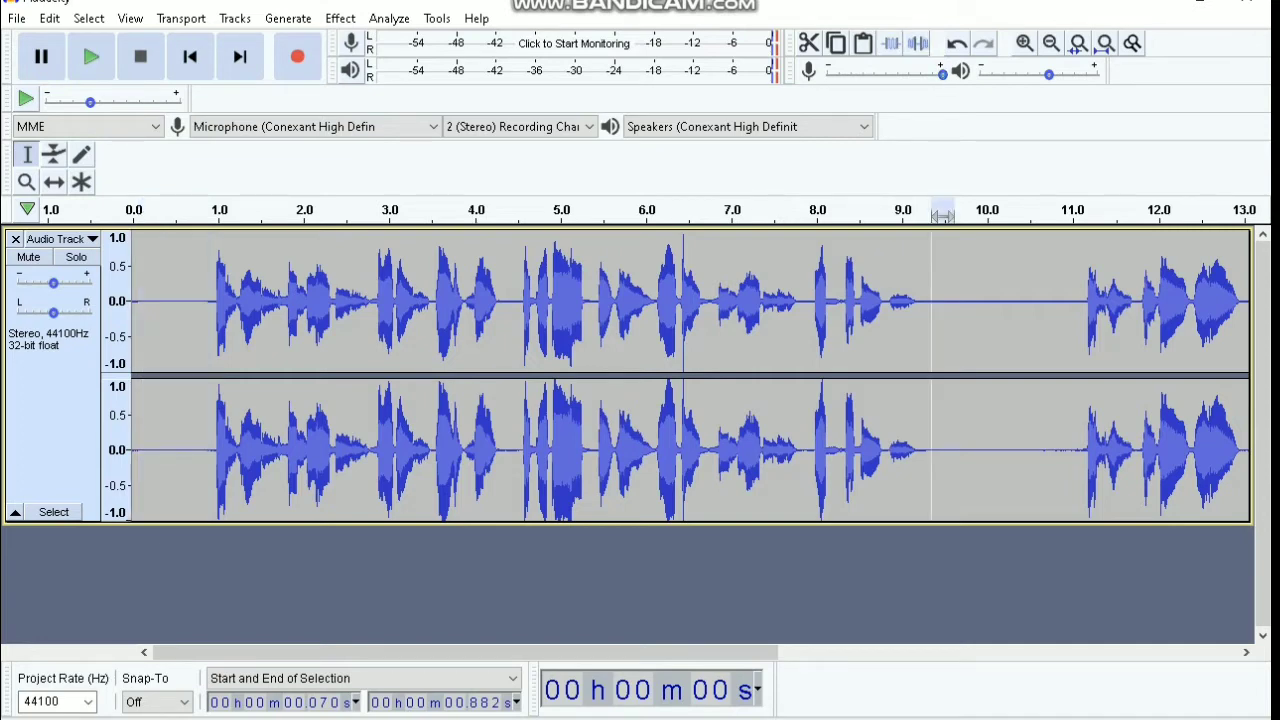
pyautogui.moveTo(943, 215); pyautogui.dragTo(1072, 212)
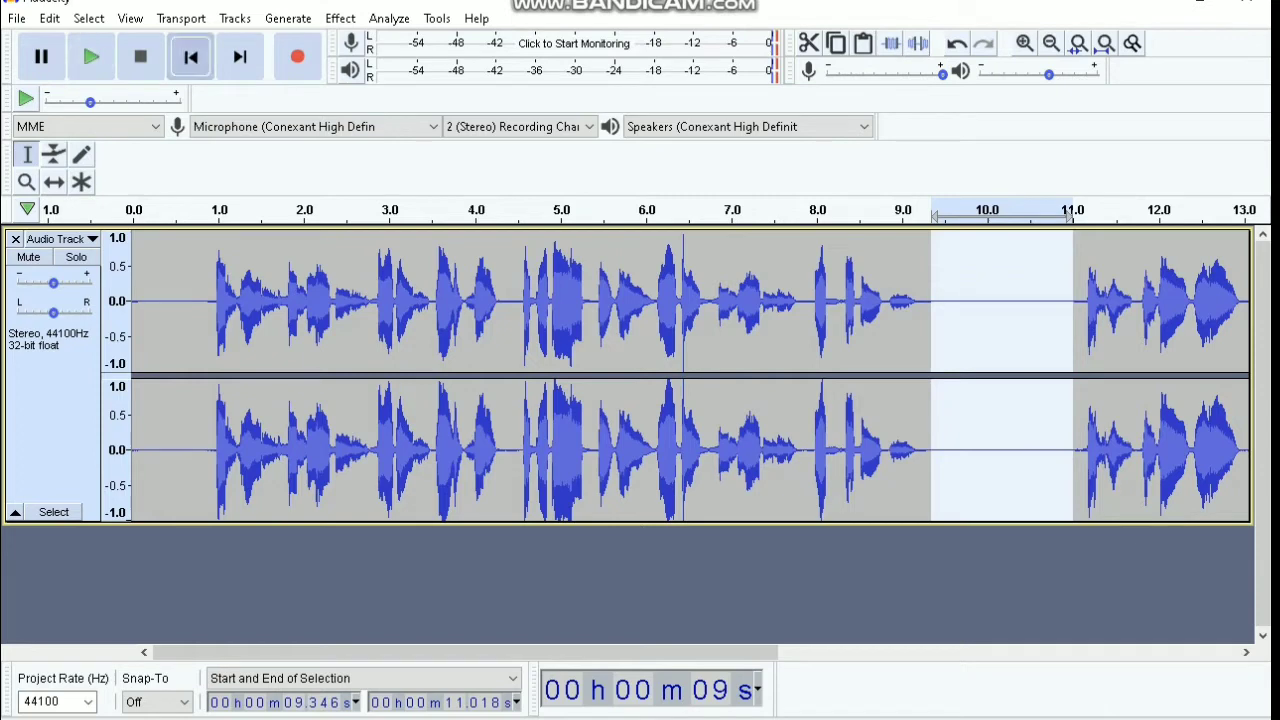
# Play the recording from the start to check the silenced gaps, and return to the beginning of the track
pyautogui.click(190, 57)
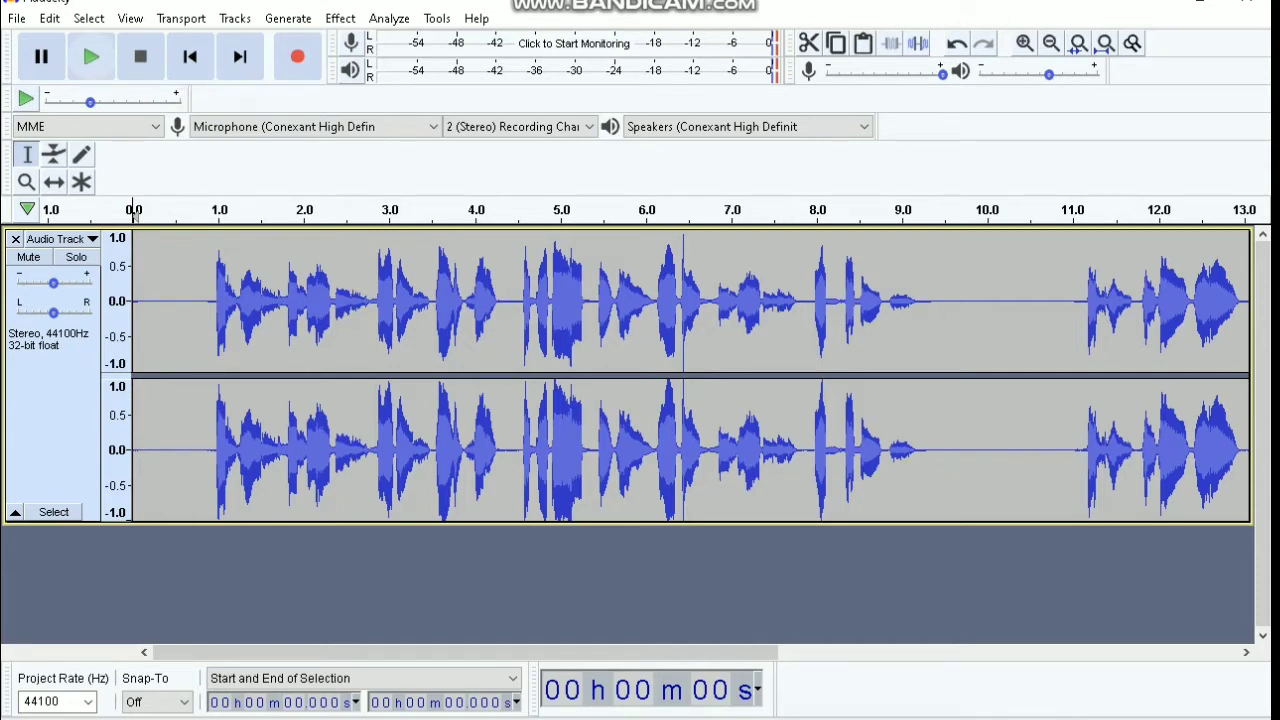
pyautogui.click(91, 57)
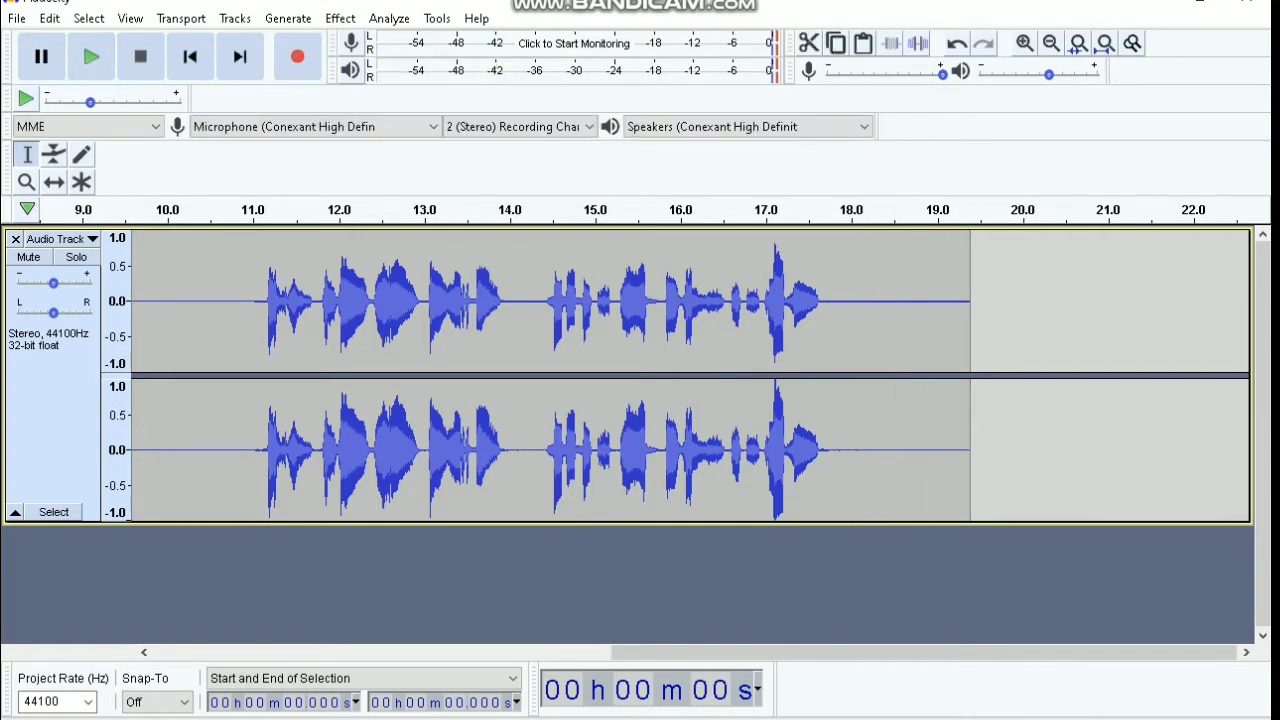
pyautogui.click(190, 57)
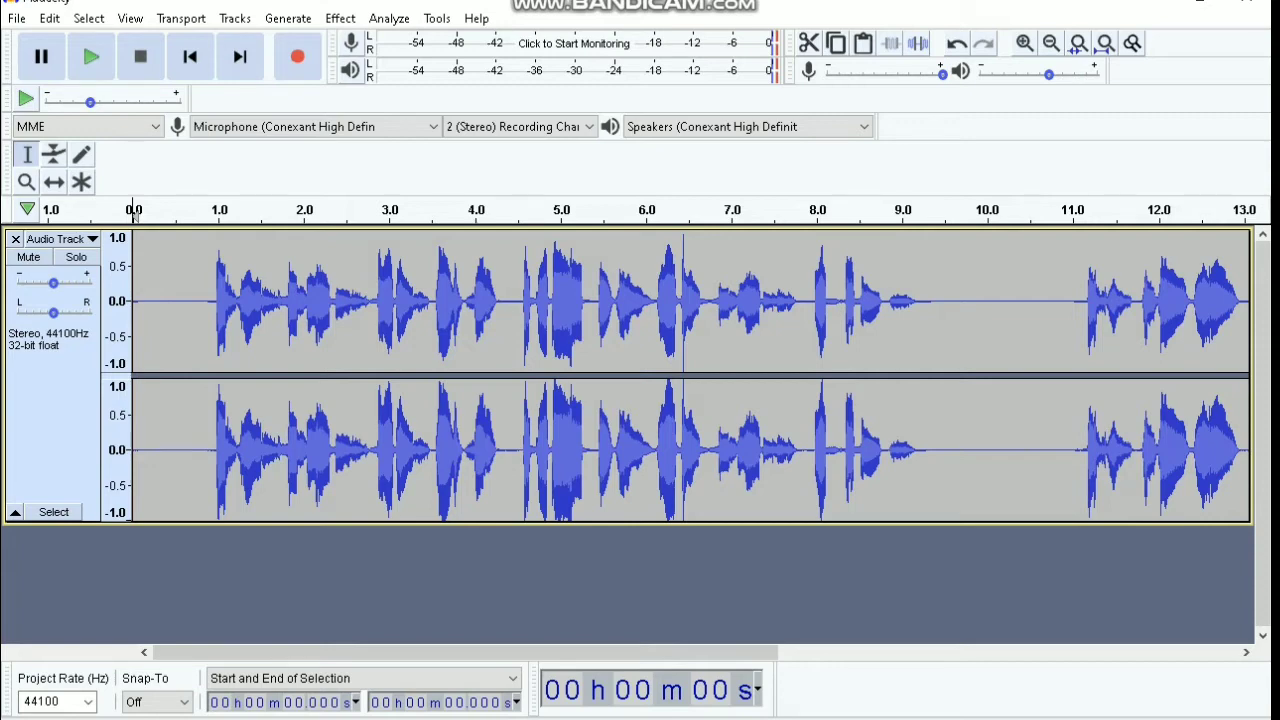
pyautogui.moveTo(141, 300); pyautogui.dragTo(198, 300)
pyautogui.hotkey('shift', 'Right')
pyautogui.hotkey('shift', 'Right')
pyautogui.hotkey('shift', 'Right')
pyautogui.hotkey('shift', 'Right')
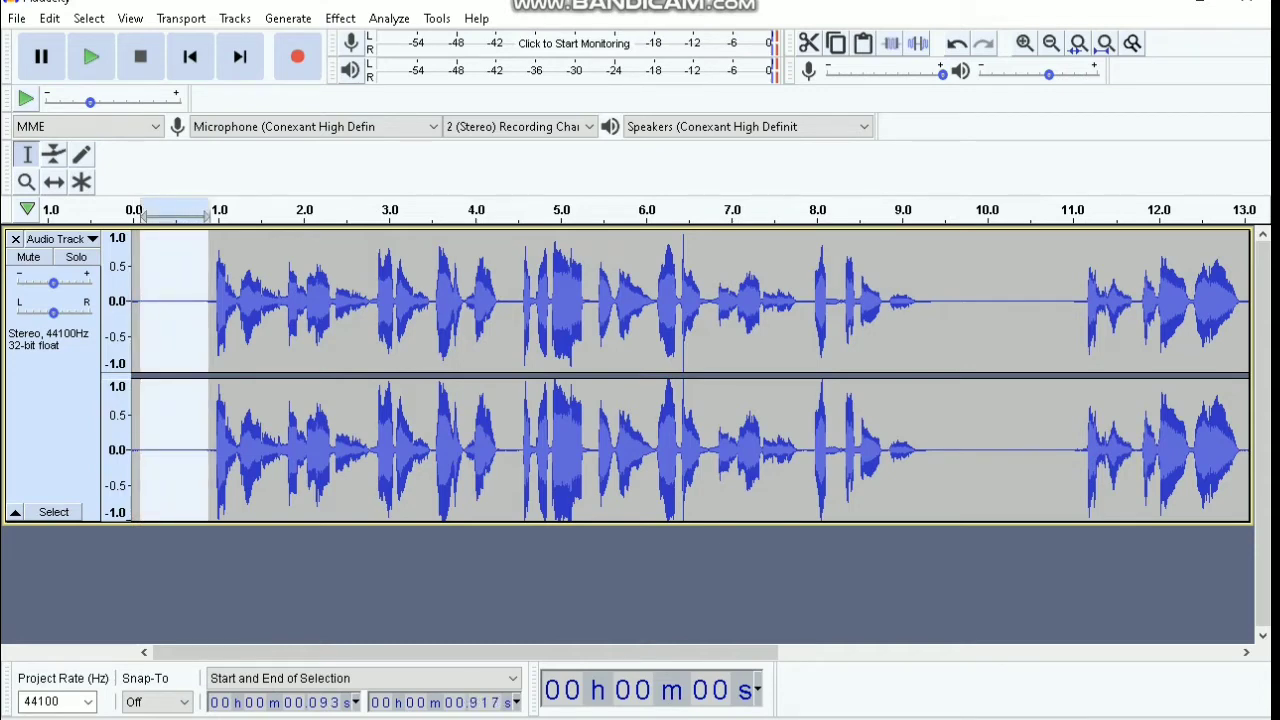
pyautogui.hotkey('shift', 'Left')
pyautogui.click(190, 57)
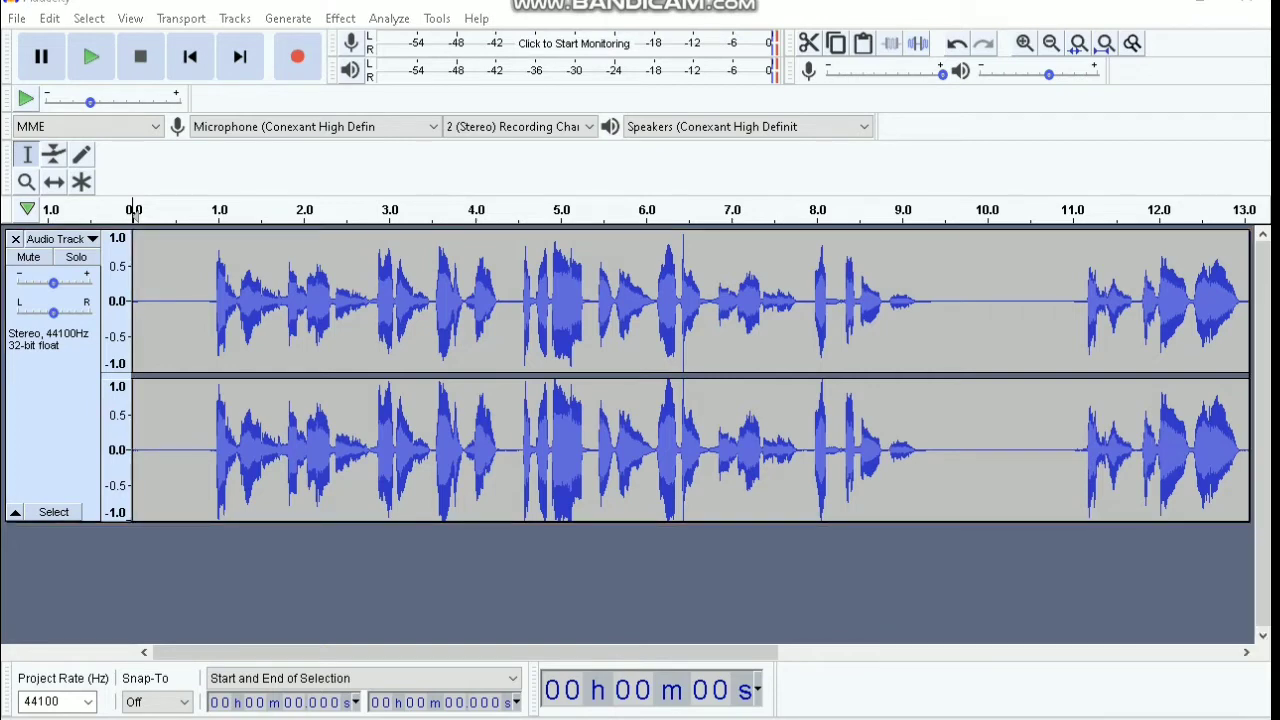
# Select the entire audio track and capture its noise profile with the Noise Reduction effect
pyautogui.press('Tab')
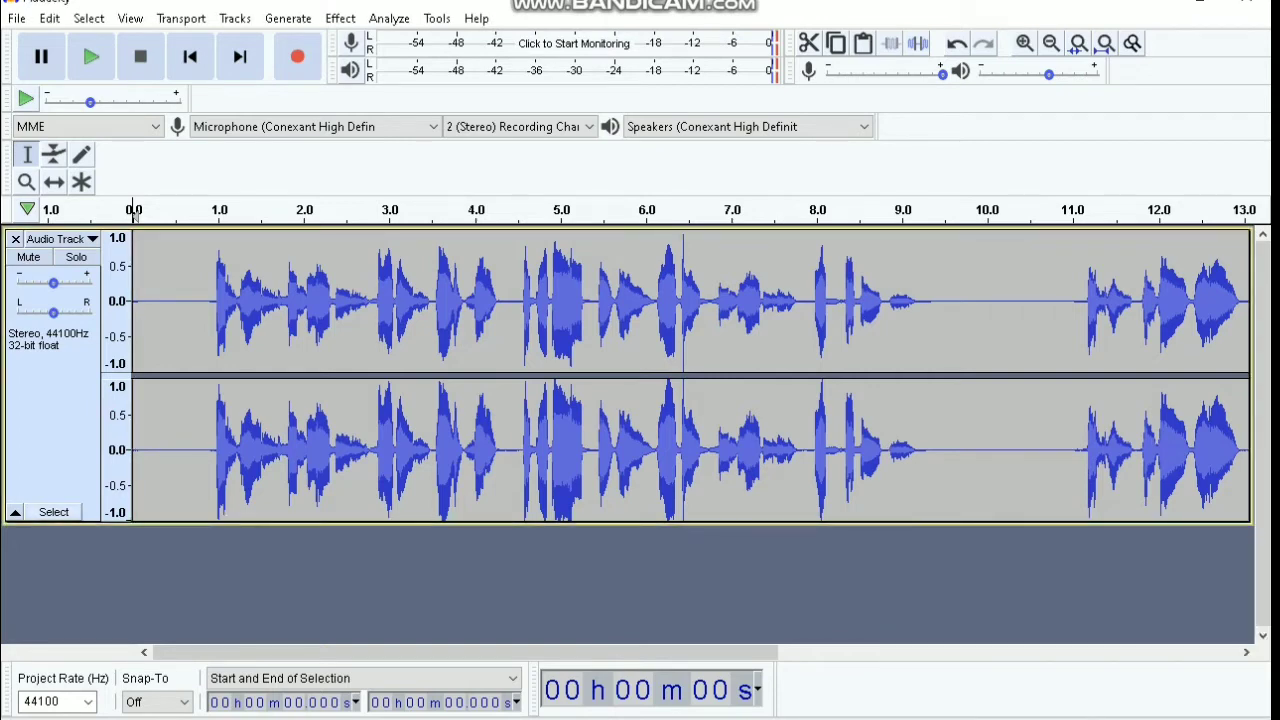
pyautogui.hotkey('ctrl', 'a')
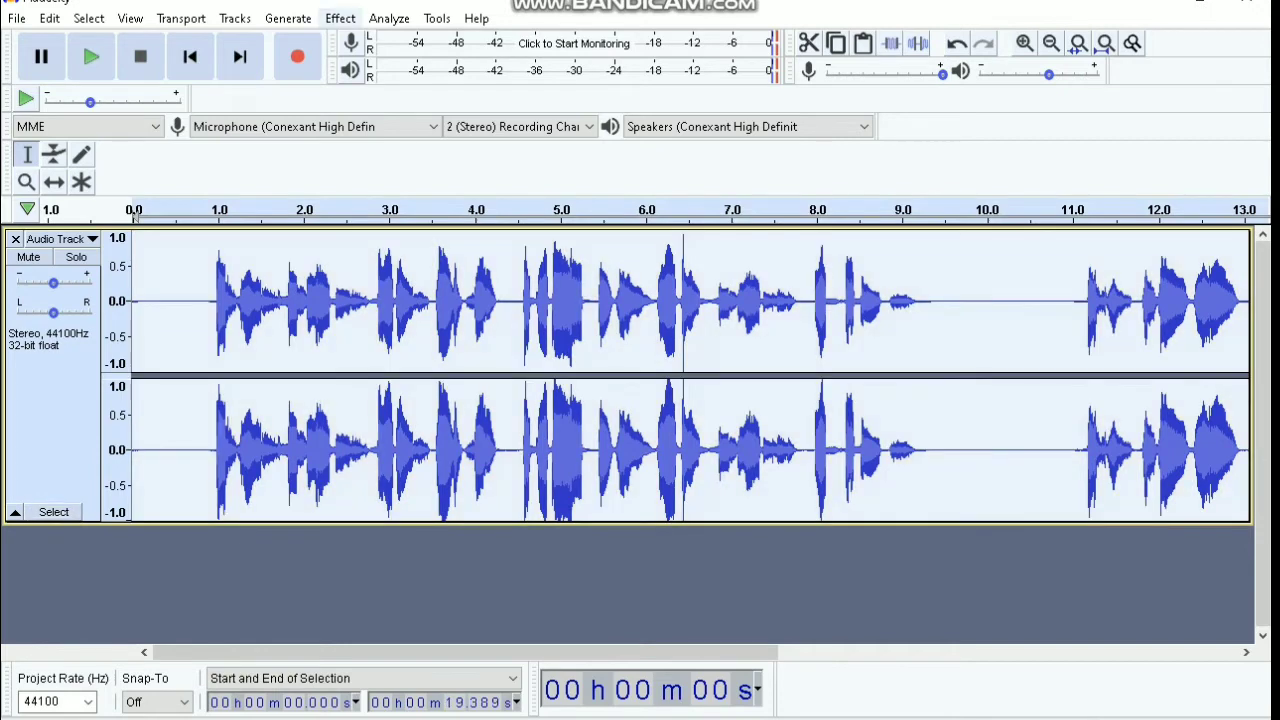
pyautogui.click(340, 18)
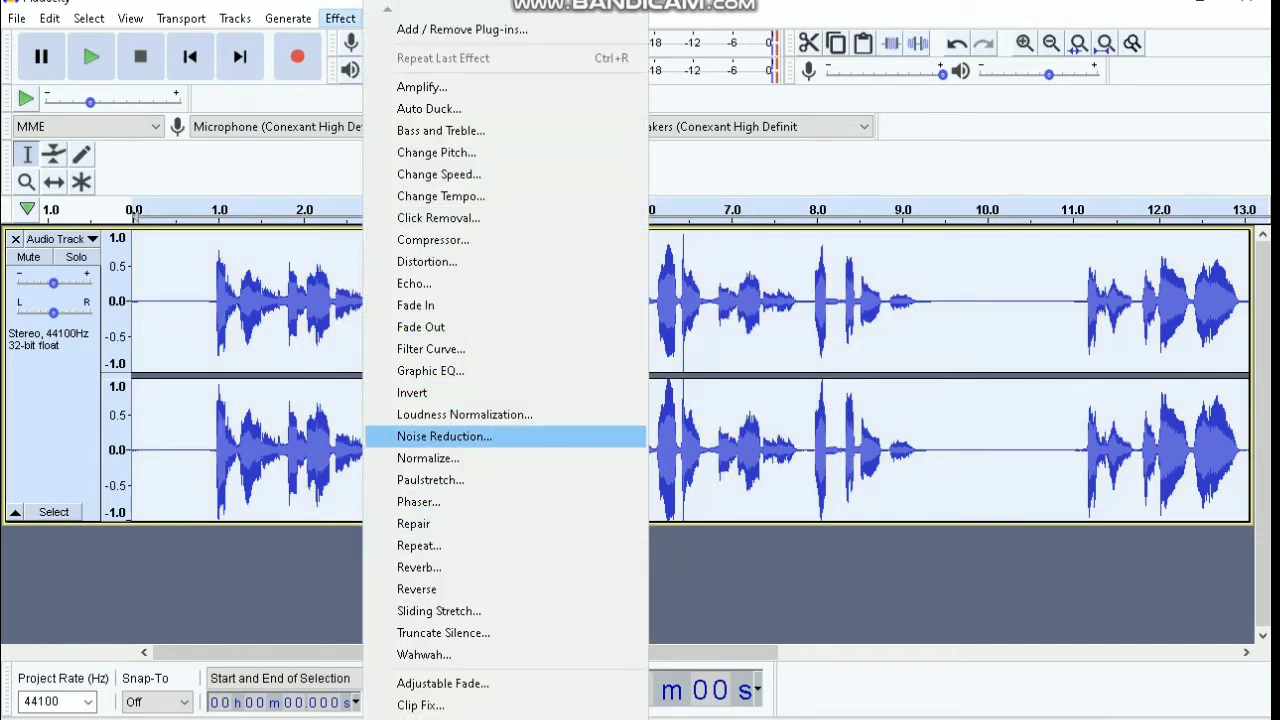
pyautogui.click(444, 436)
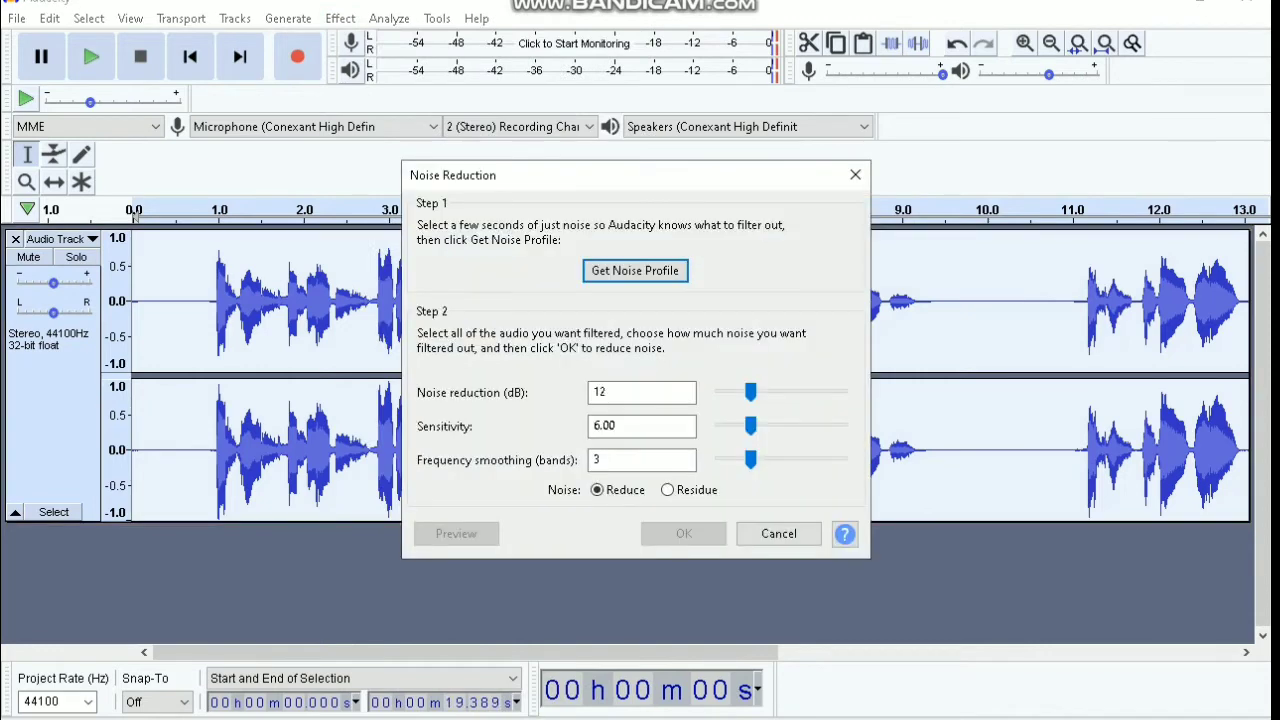
pyautogui.click(635, 270)
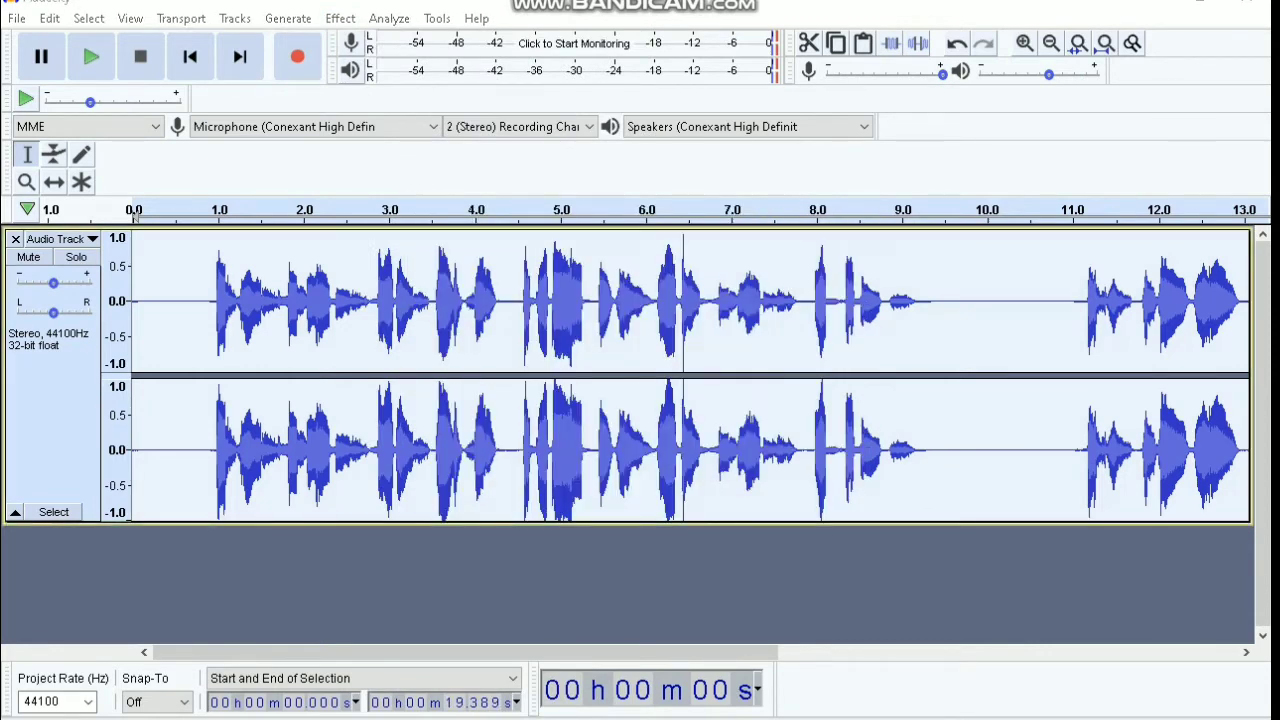
# Apply Noise Reduction to the whole track with 12 dB reduction, sensitivity 6.00 and 3 frequency smoothing bands
pyautogui.click(340, 18)
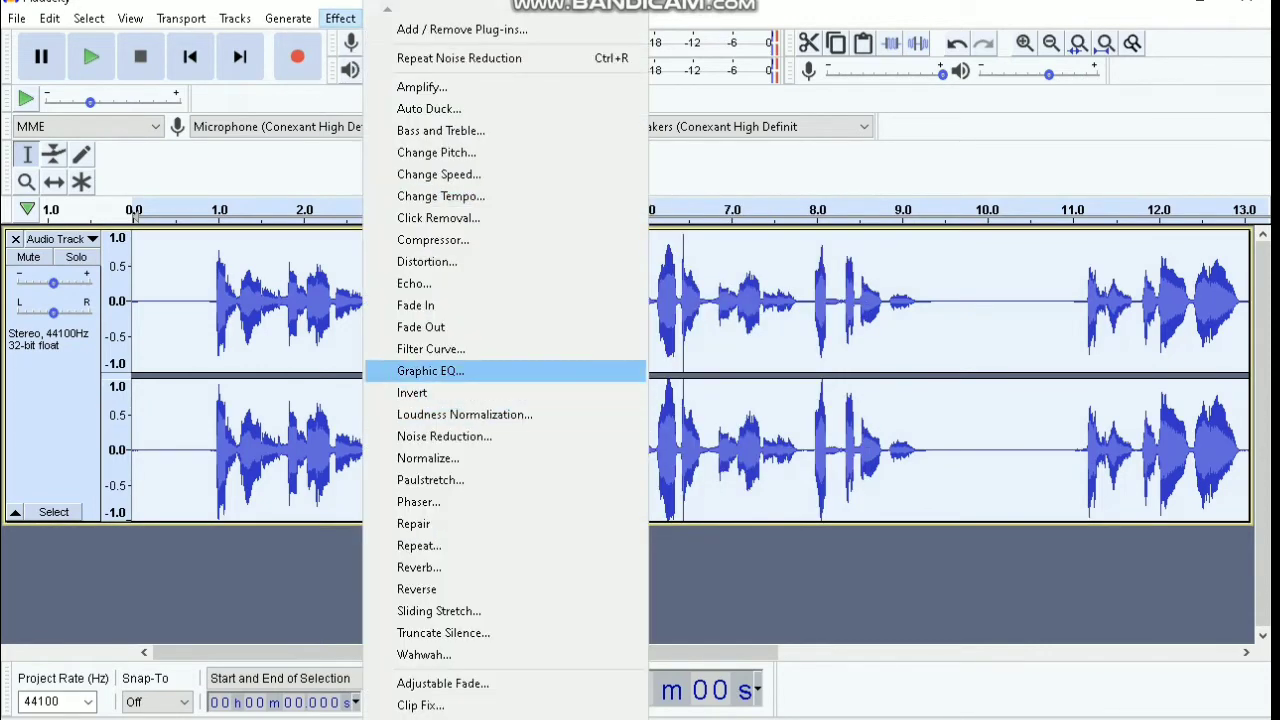
pyautogui.click(444, 436)
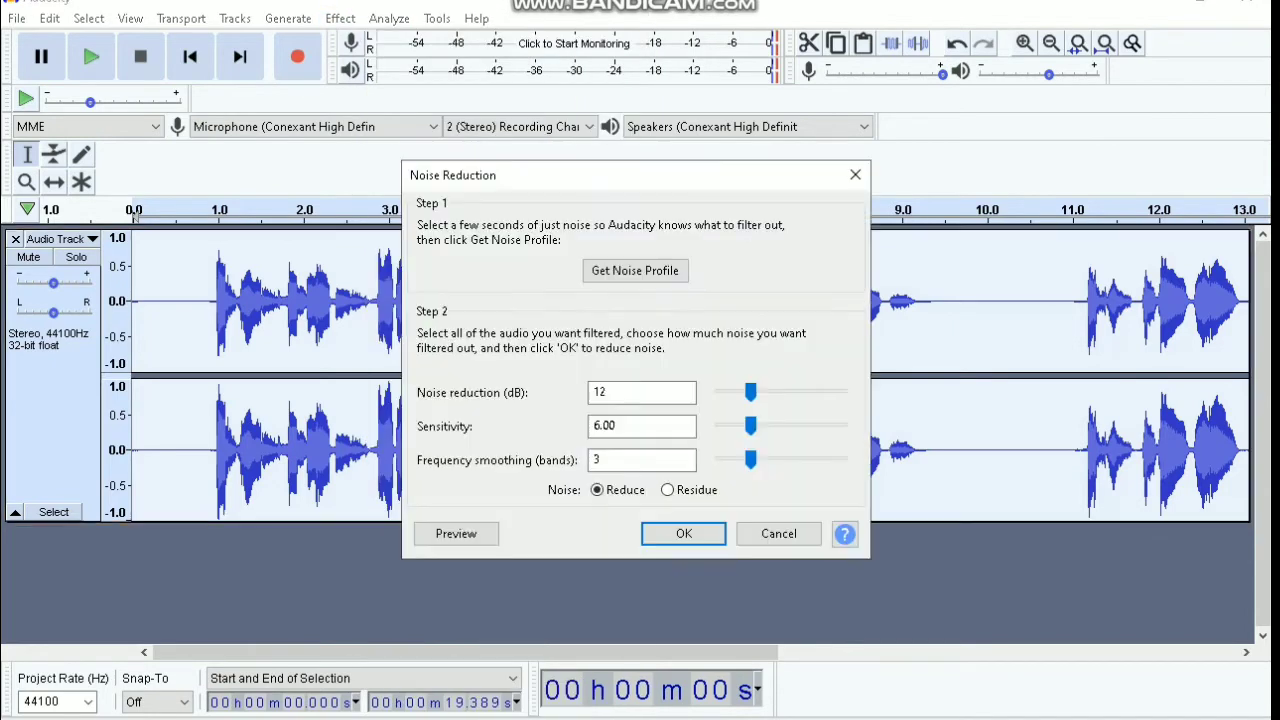
pyautogui.click(683, 533)
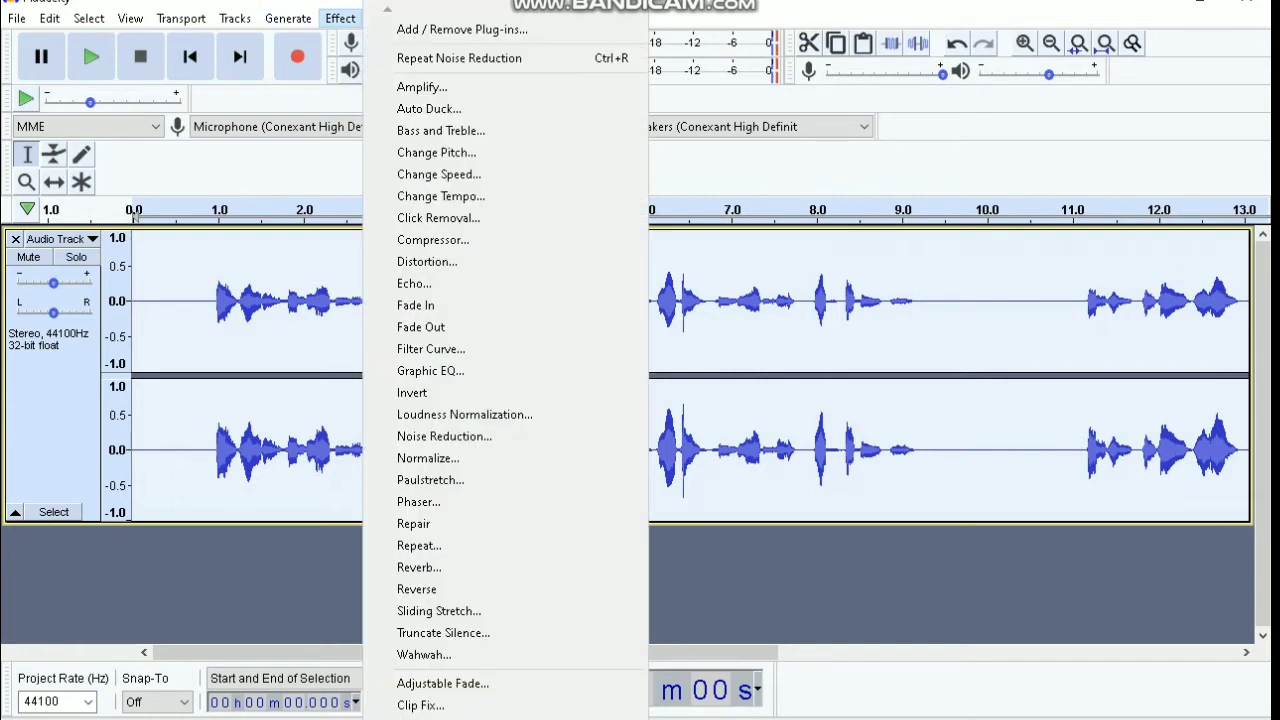
# Apply Change Pitch to the whole track with a percent change of -17.000
pyautogui.click(340, 18)
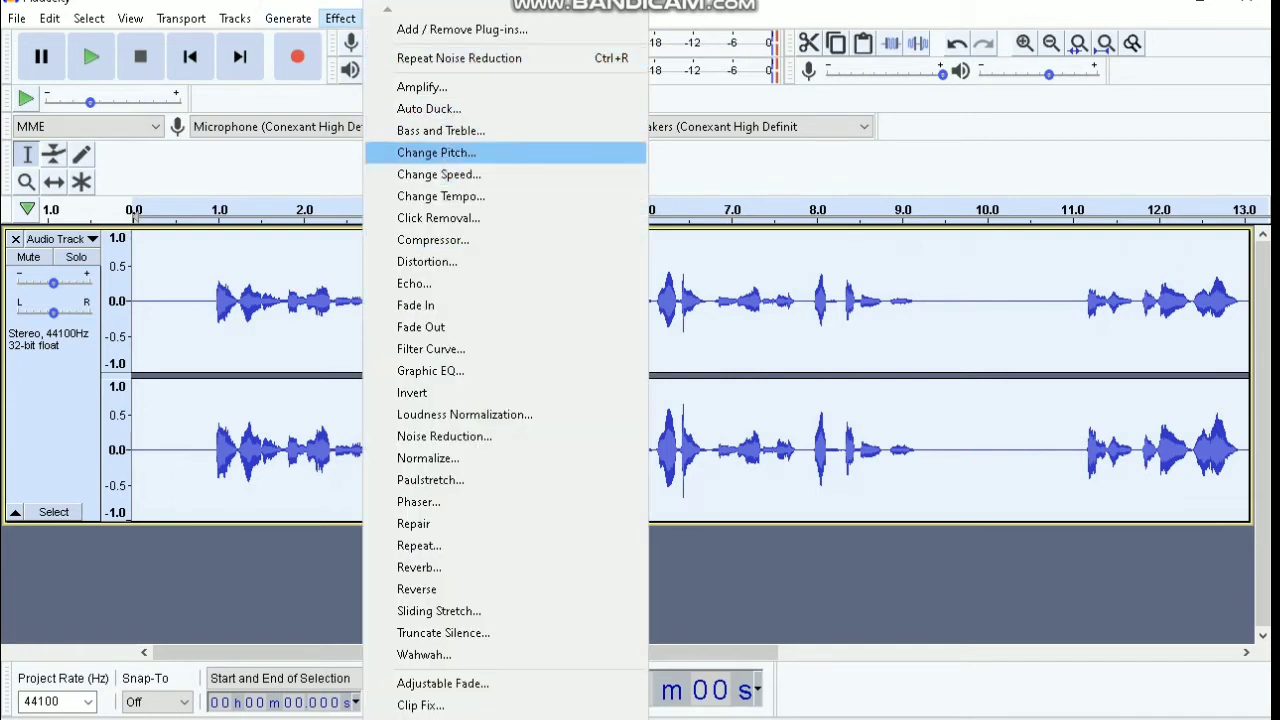
pyautogui.click(436, 152)
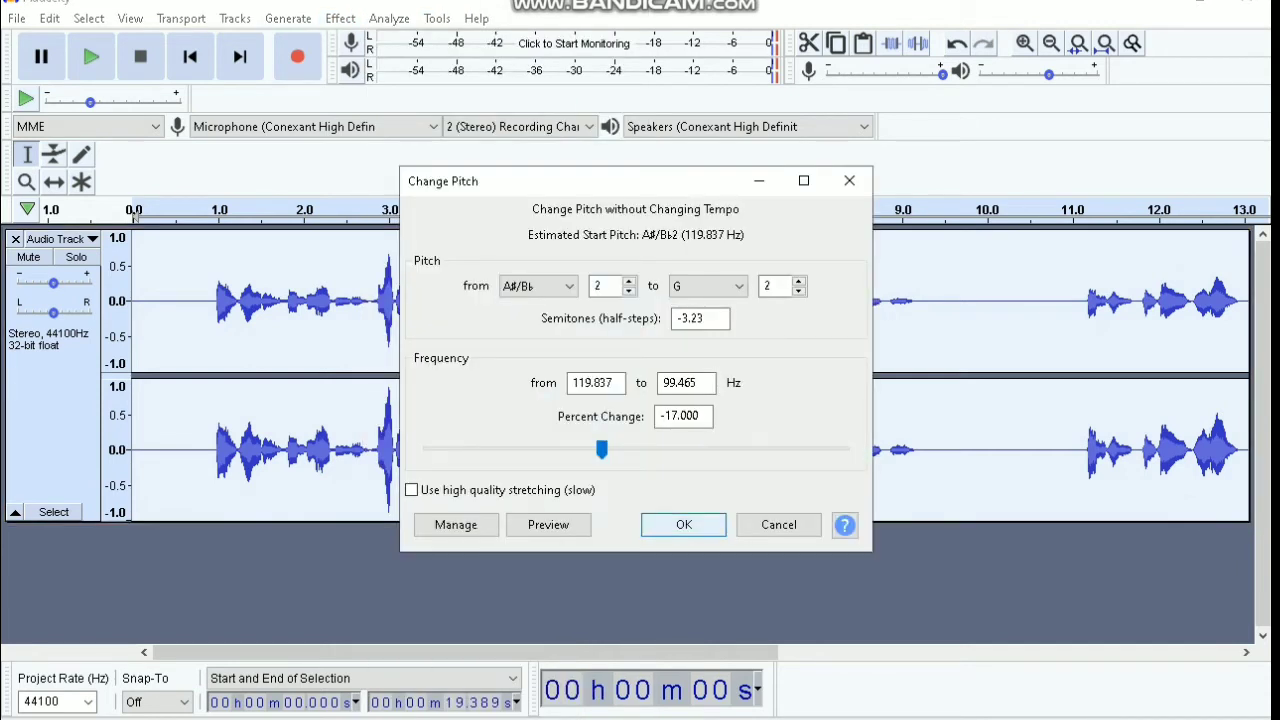
pyautogui.press('Return')
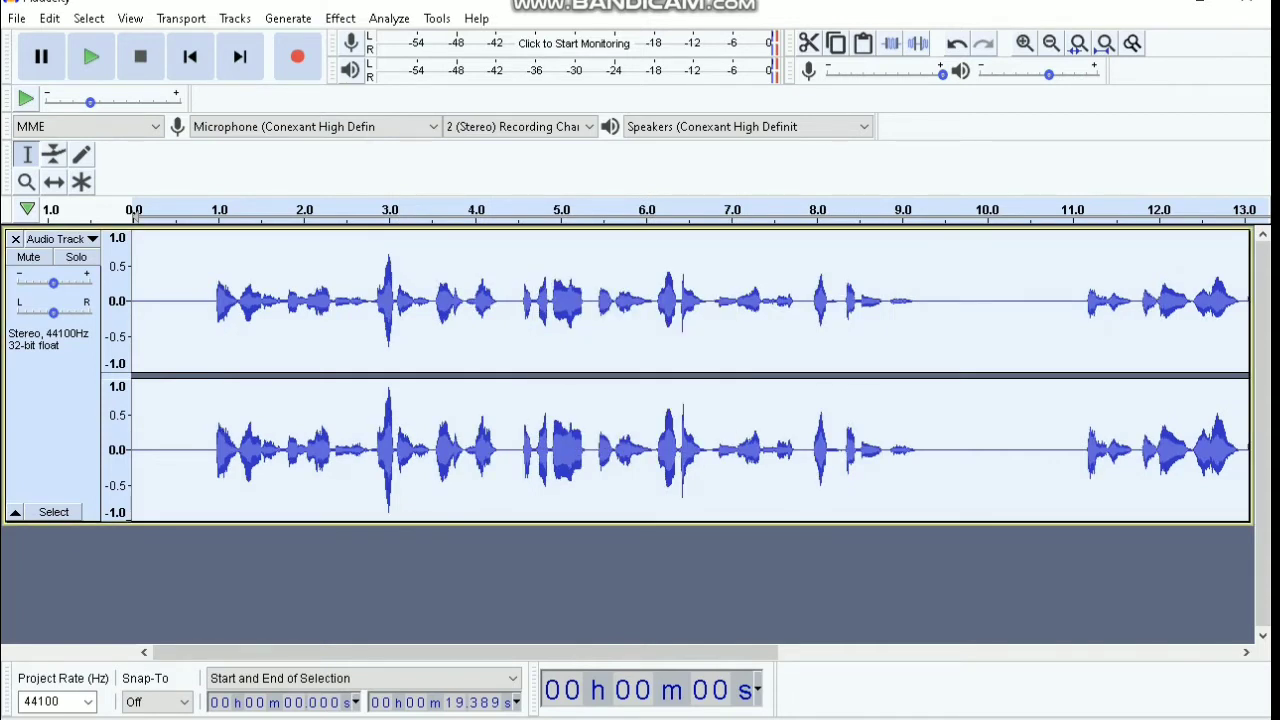
# Apply the Graphic EQ effect to the whole track using the Bass Boost factory preset
pyautogui.click(339, 18)
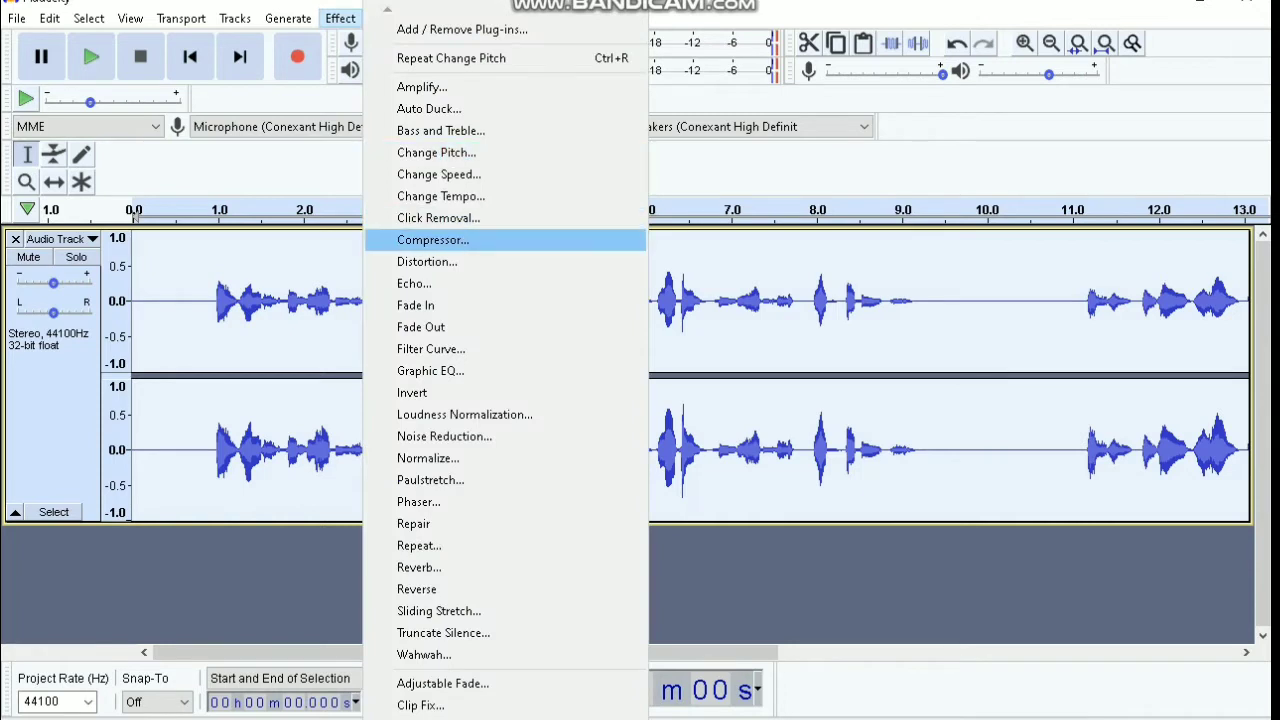
pyautogui.click(430, 370)
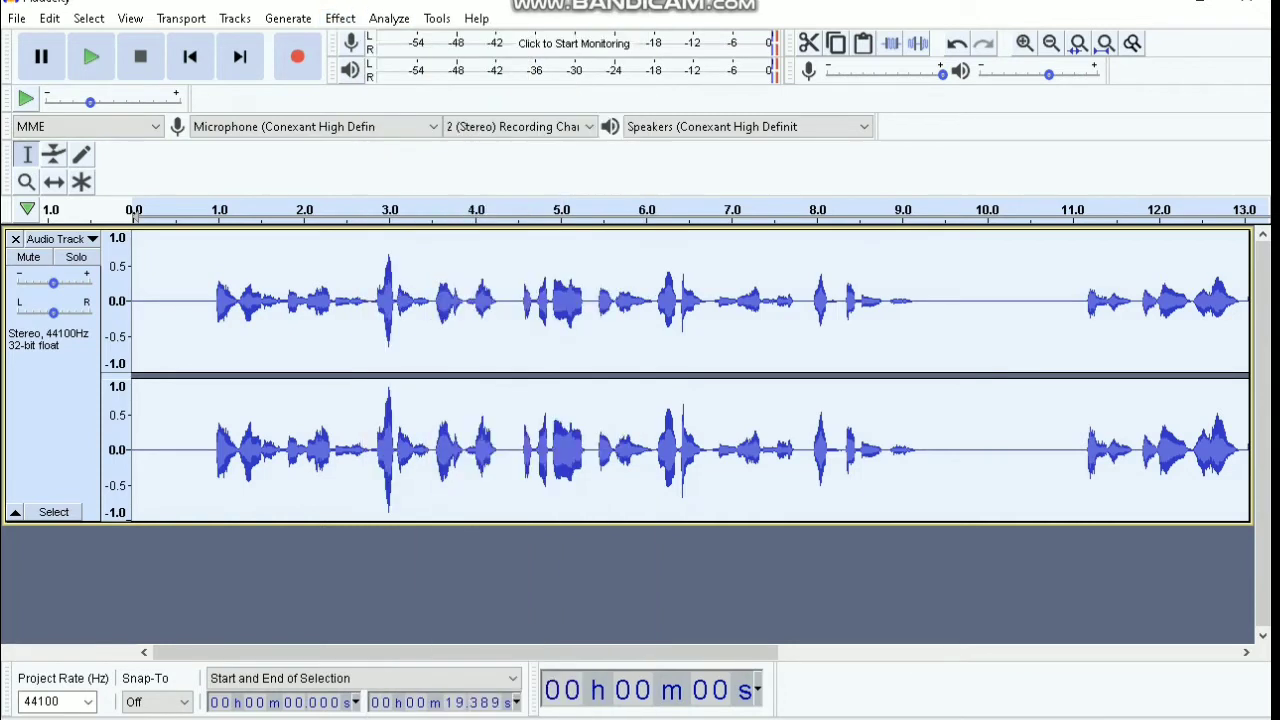
pyautogui.click(263, 562)
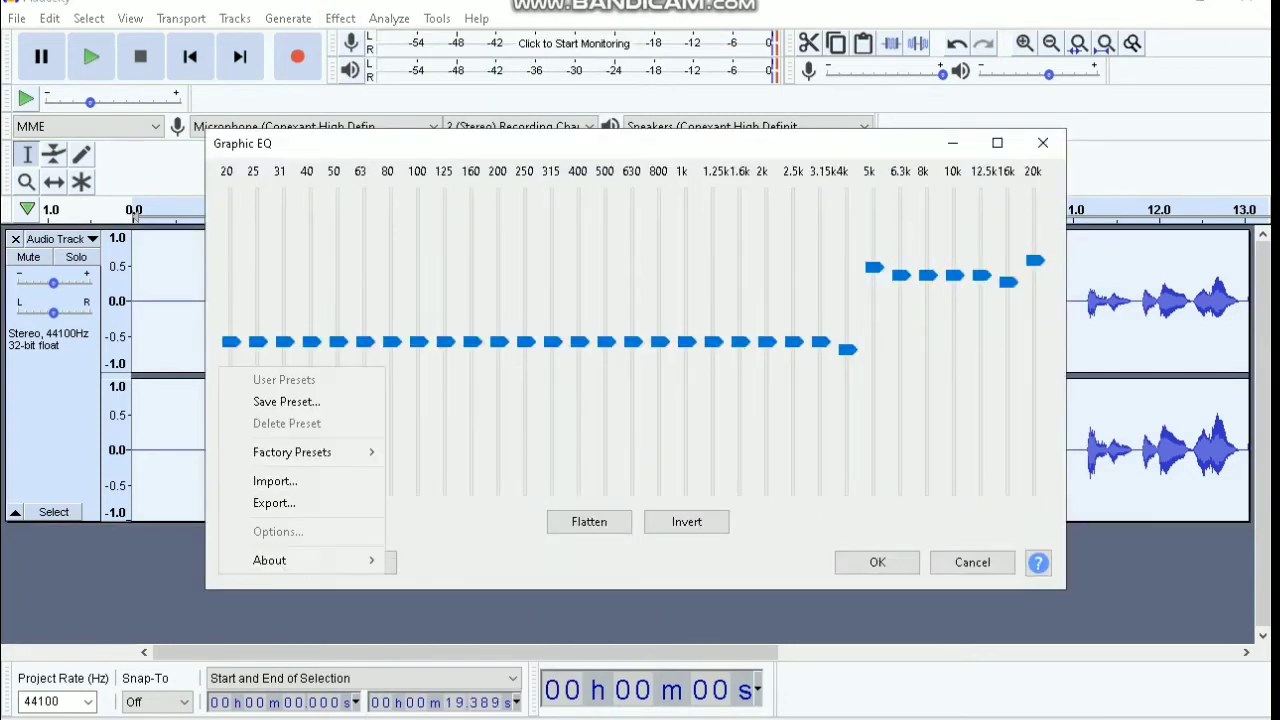
pyautogui.moveTo(301, 452)
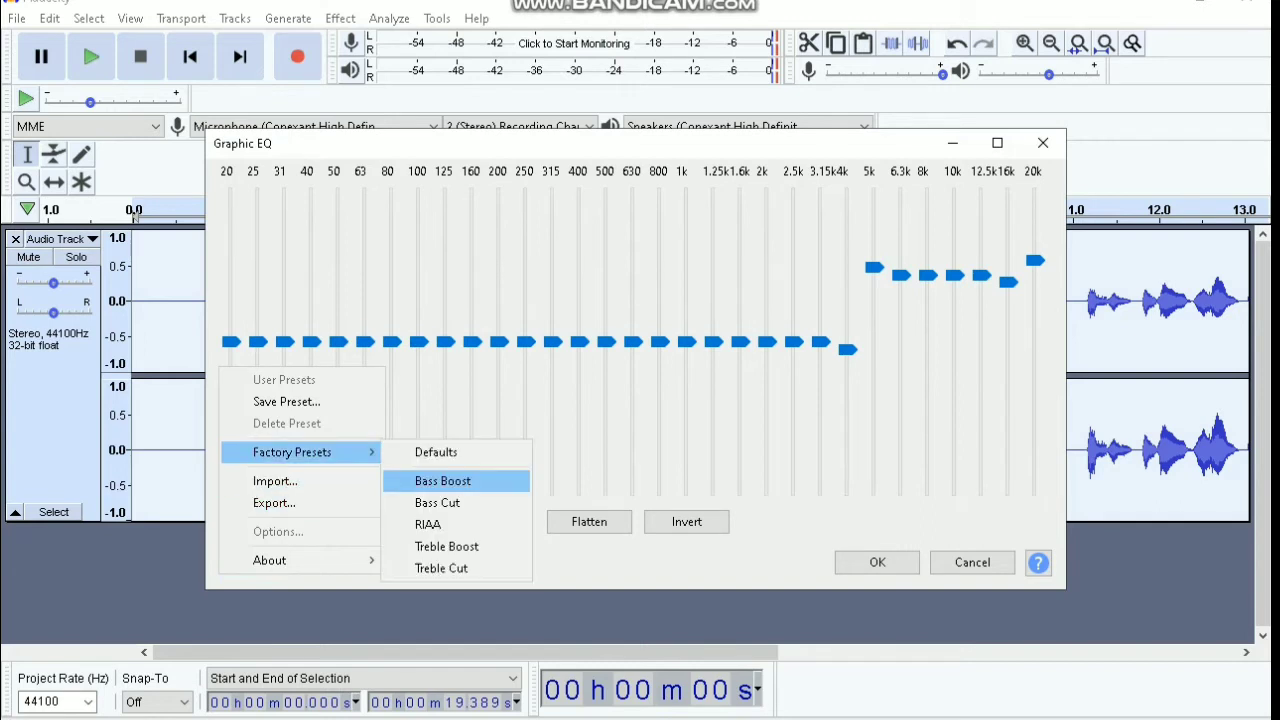
pyautogui.click(456, 481)
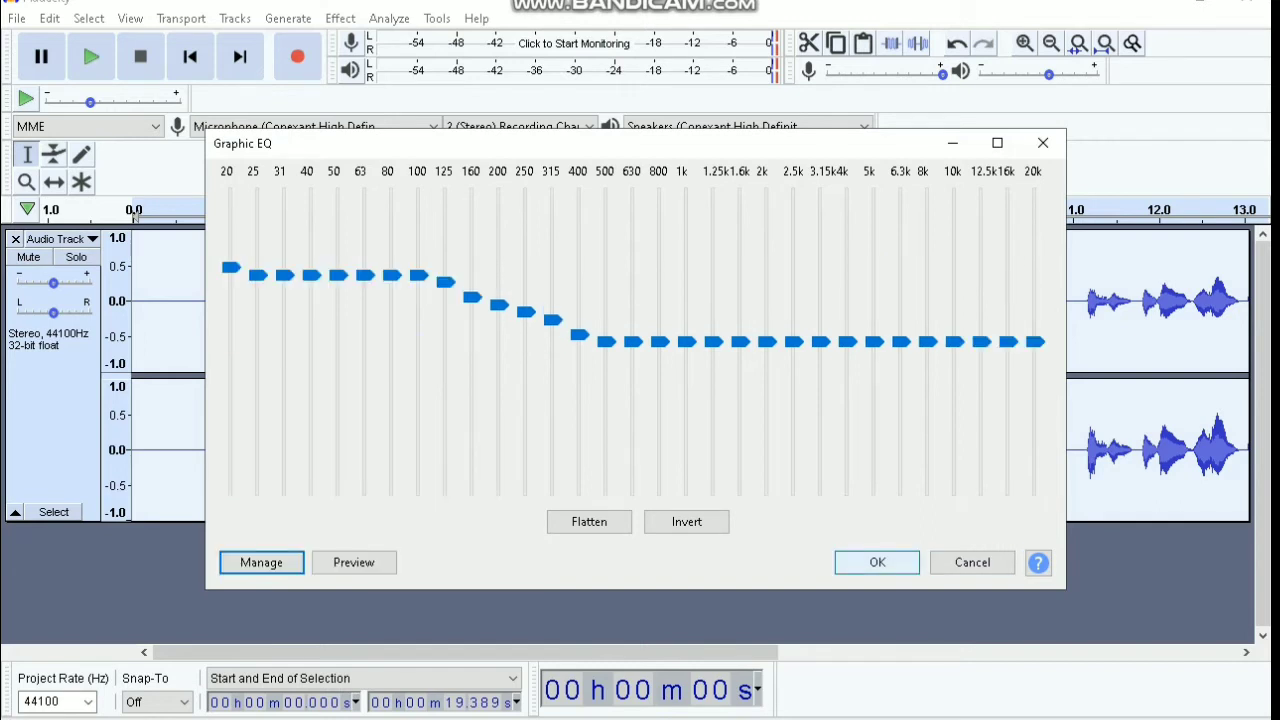
pyautogui.click(876, 562)
pyautogui.press('Return')
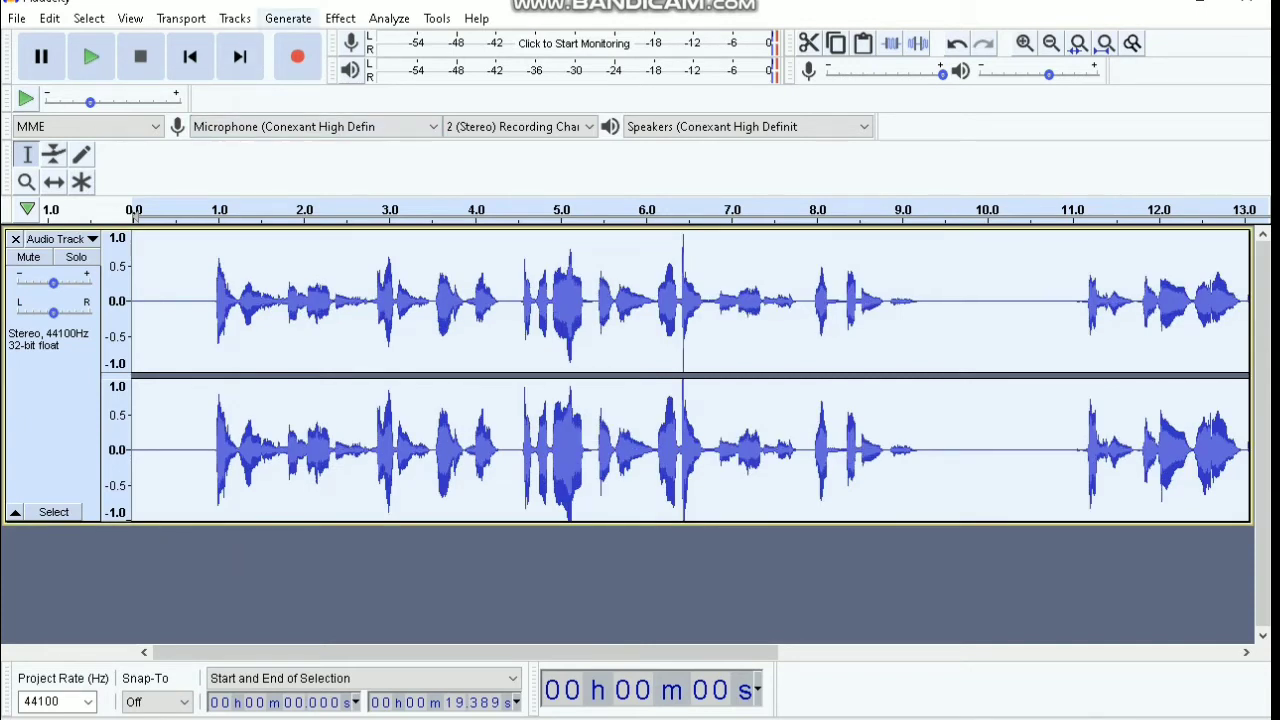
# Apply Graphic EQ to the whole track again, this time using the Treble Boost factory preset
pyautogui.click(340, 18)
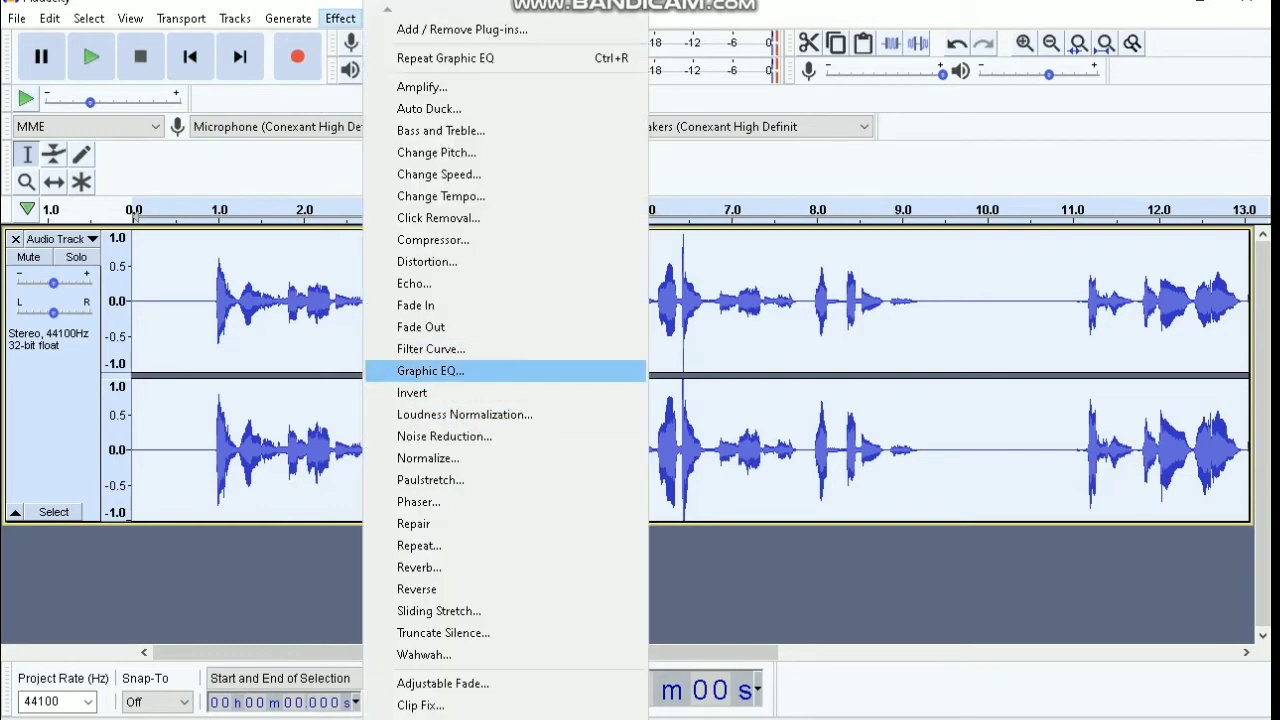
pyautogui.click(430, 370)
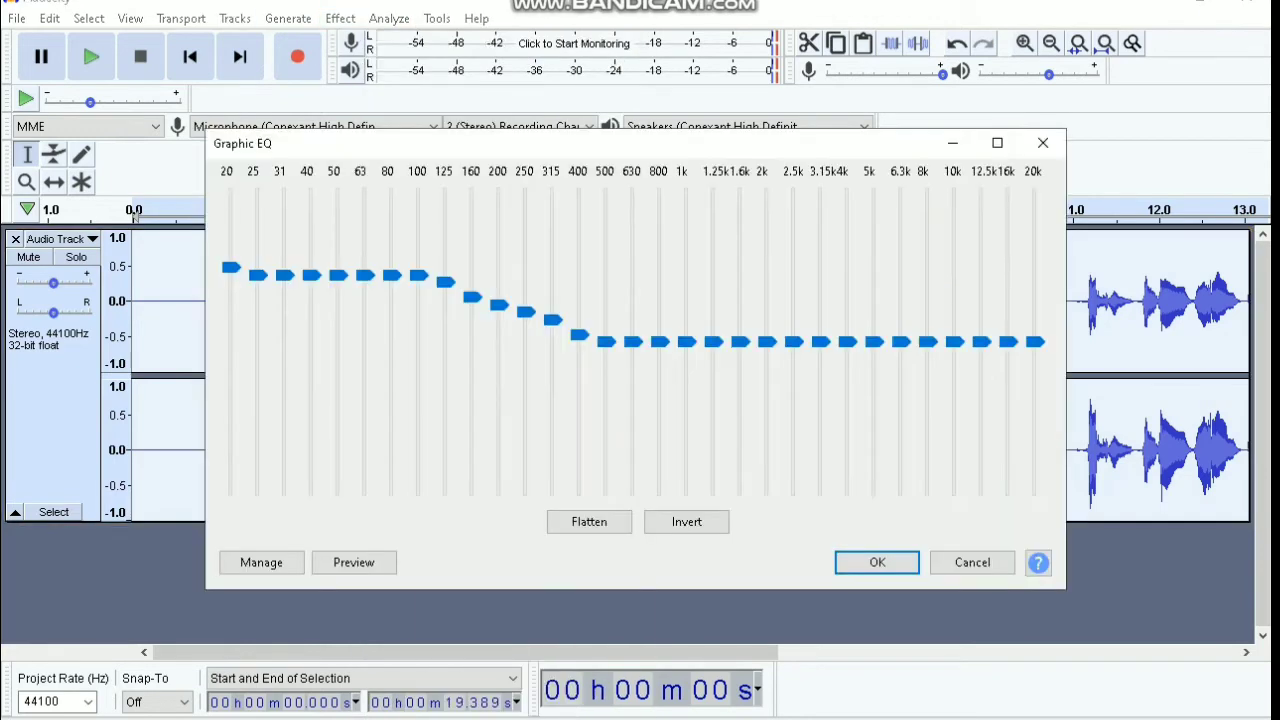
pyautogui.click(261, 562)
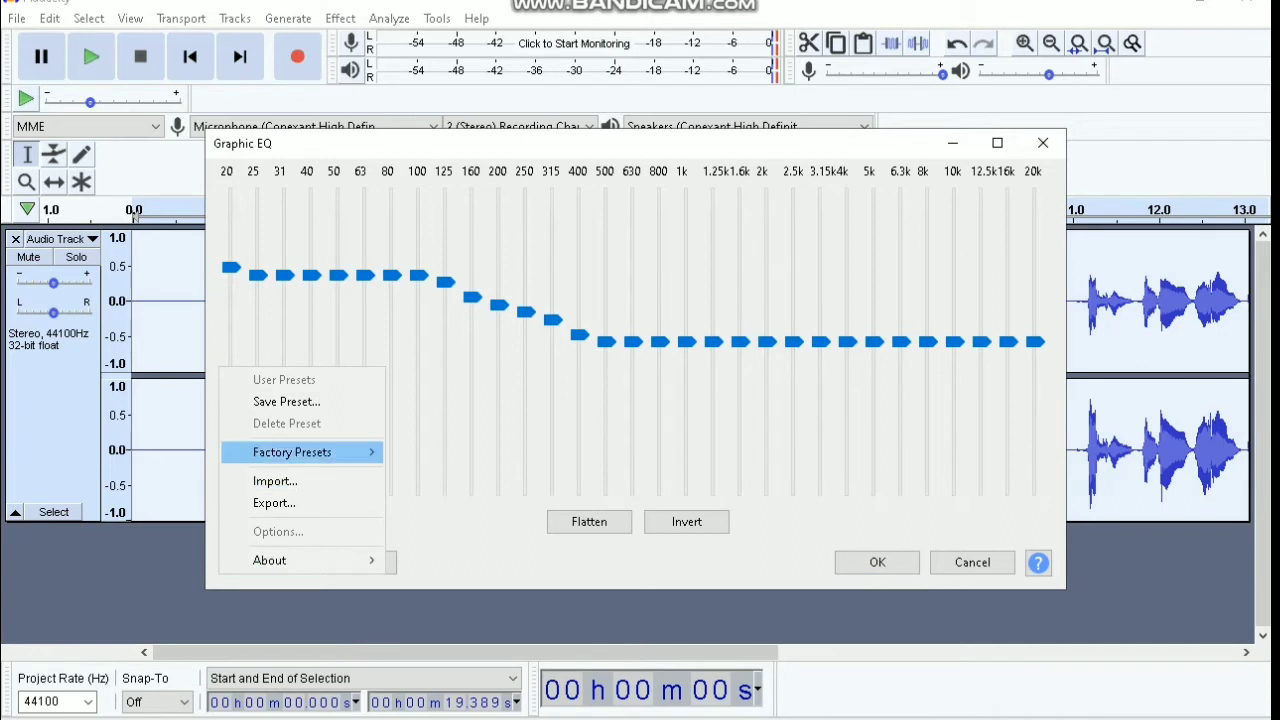
pyautogui.moveTo(292, 452)
pyautogui.press('Down')
pyautogui.press('Down')
pyautogui.press('Down')
pyautogui.press('Down')
pyautogui.press('Return')
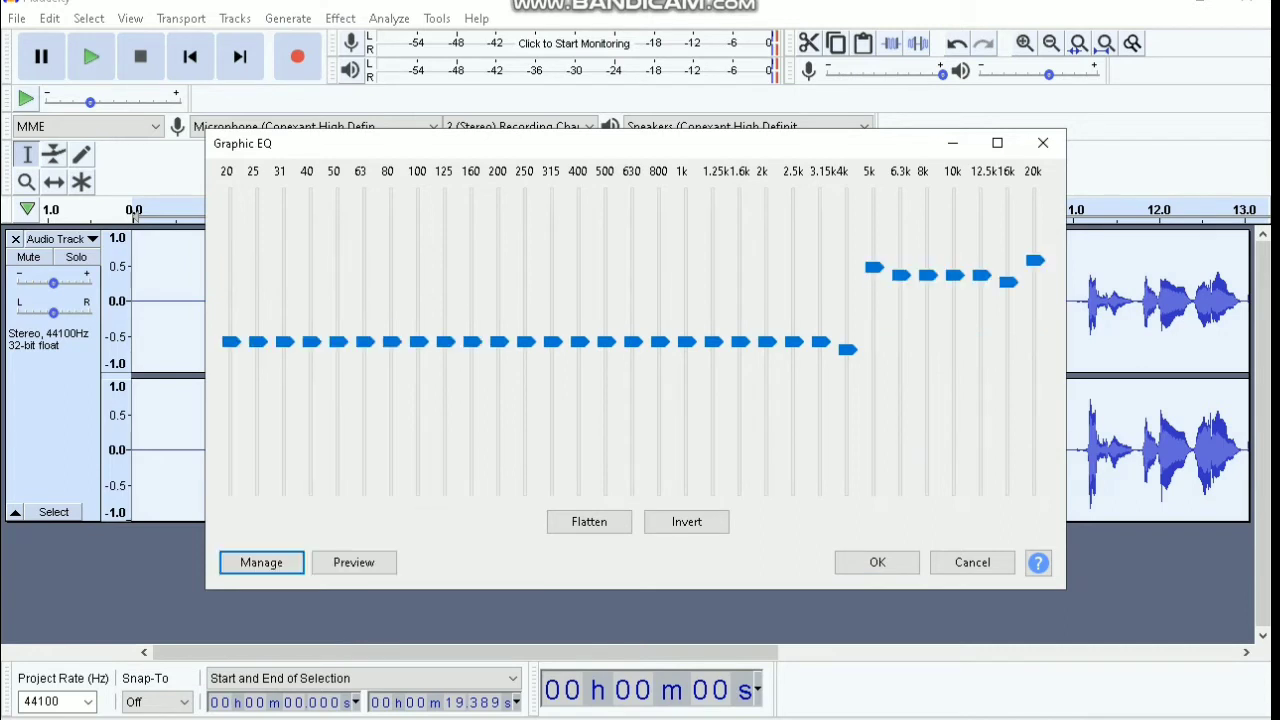
pyautogui.press('Tab')
pyautogui.press('Tab')
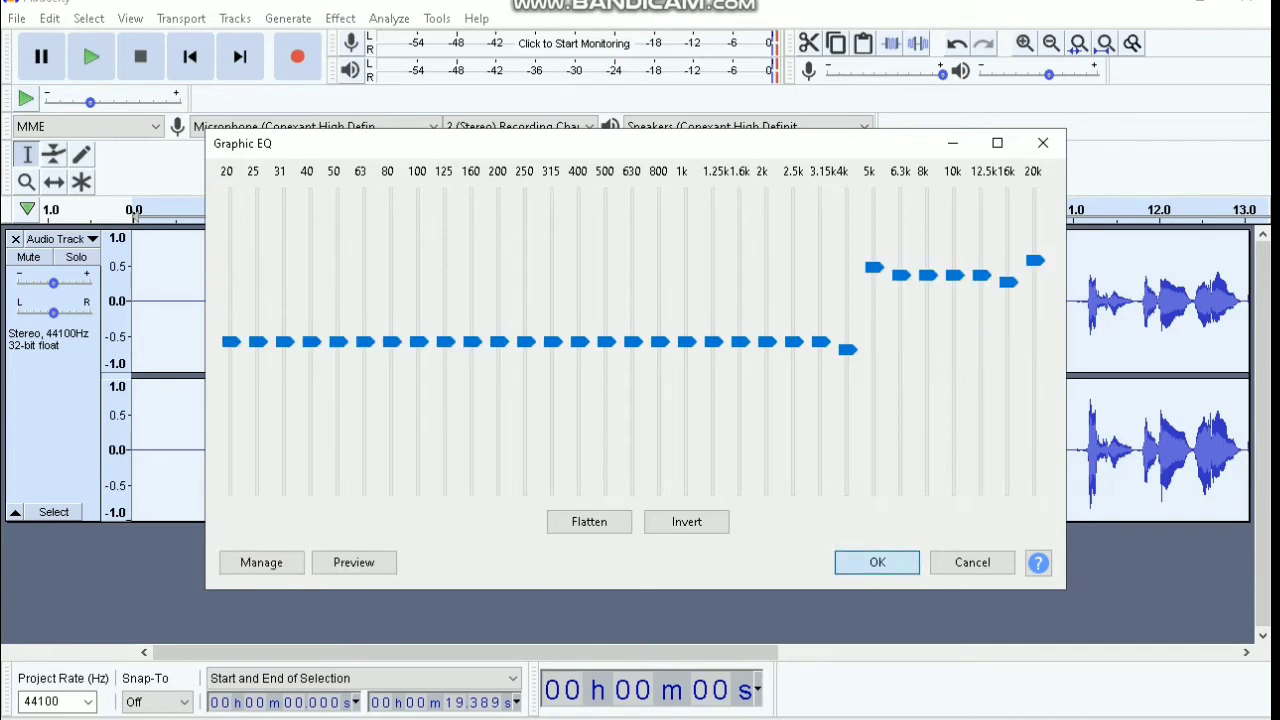
pyautogui.press('Return')
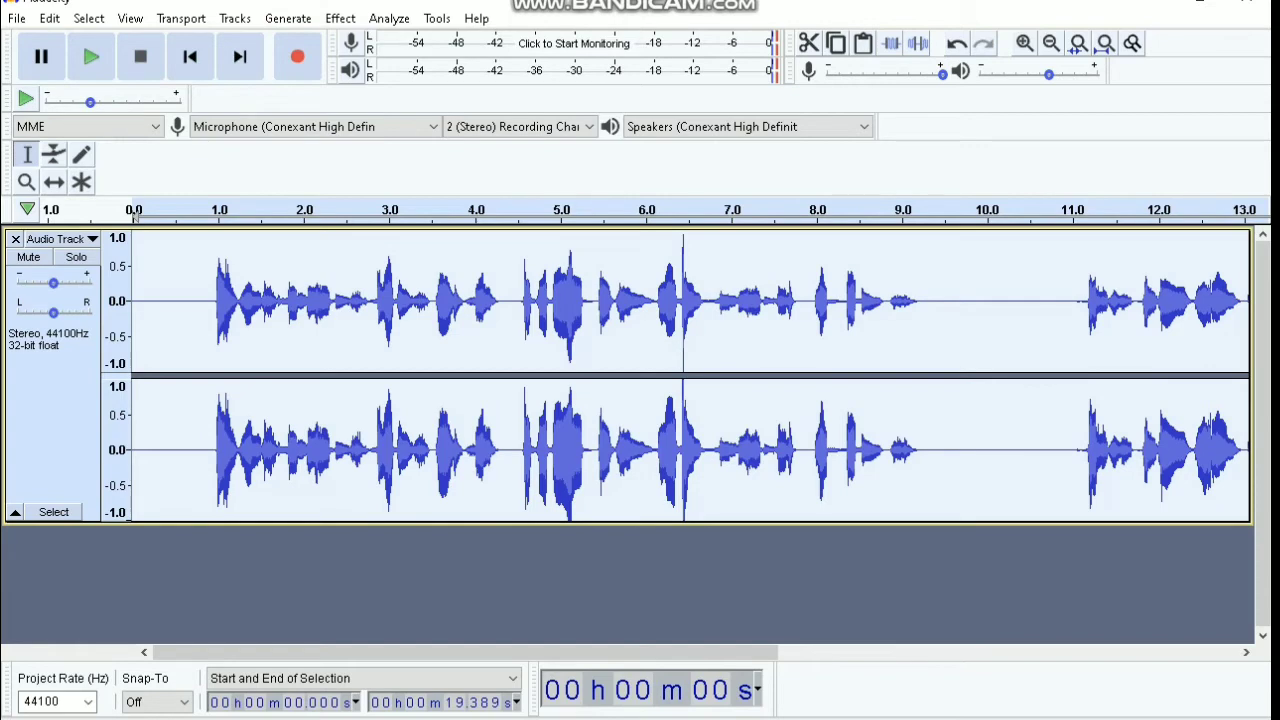
# Play the track from about 0.8 seconds to hear the boosted voice, then return the cursor to the start
pyautogui.click(202, 300)
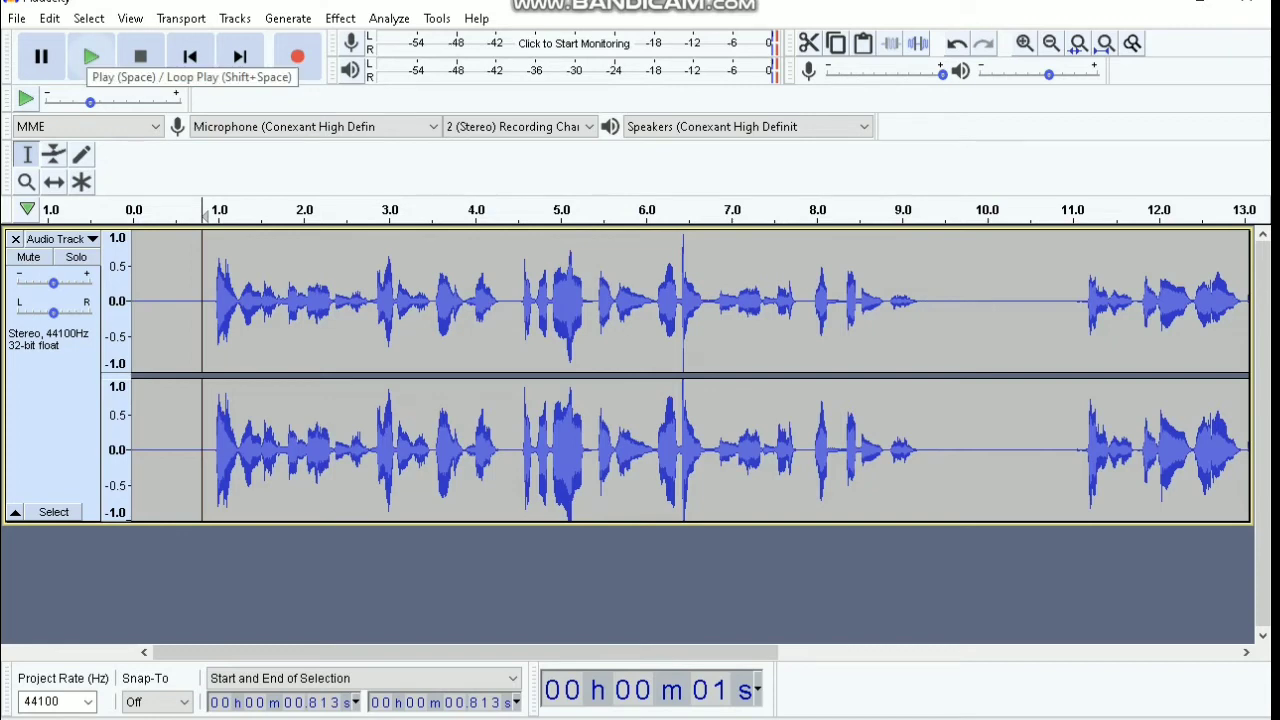
pyautogui.click(91, 57)
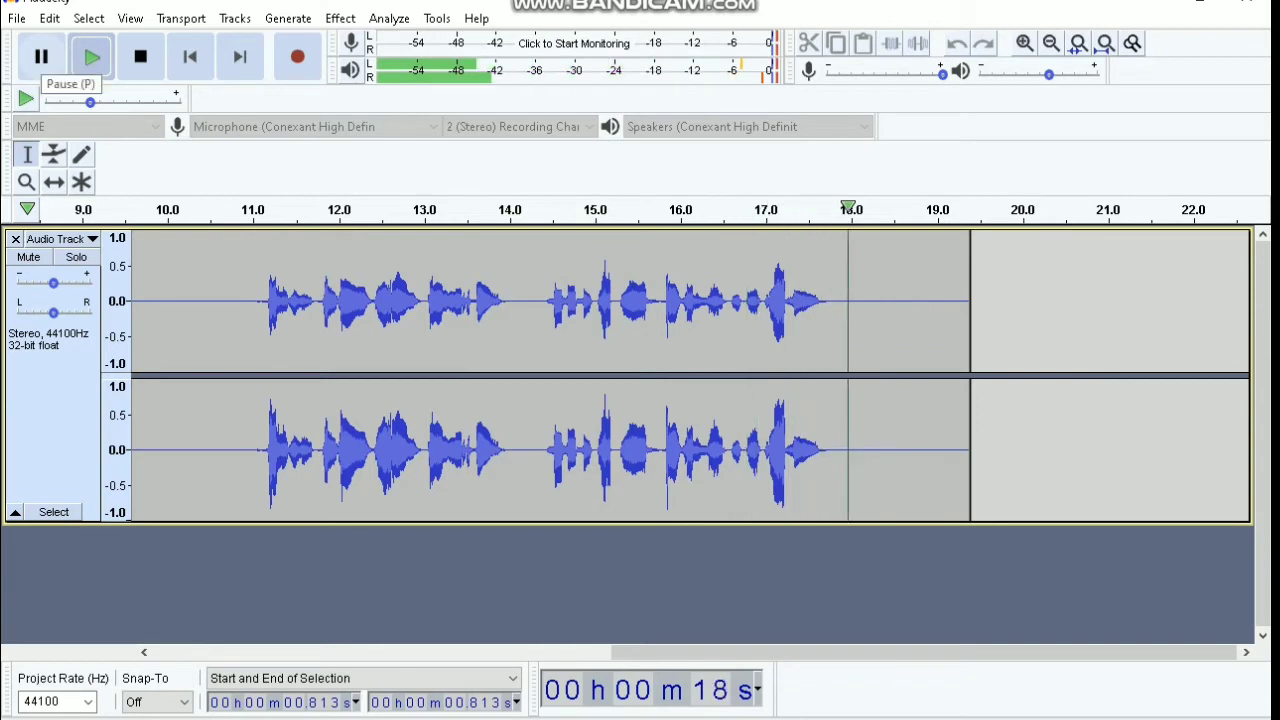
pyautogui.click(41, 57)
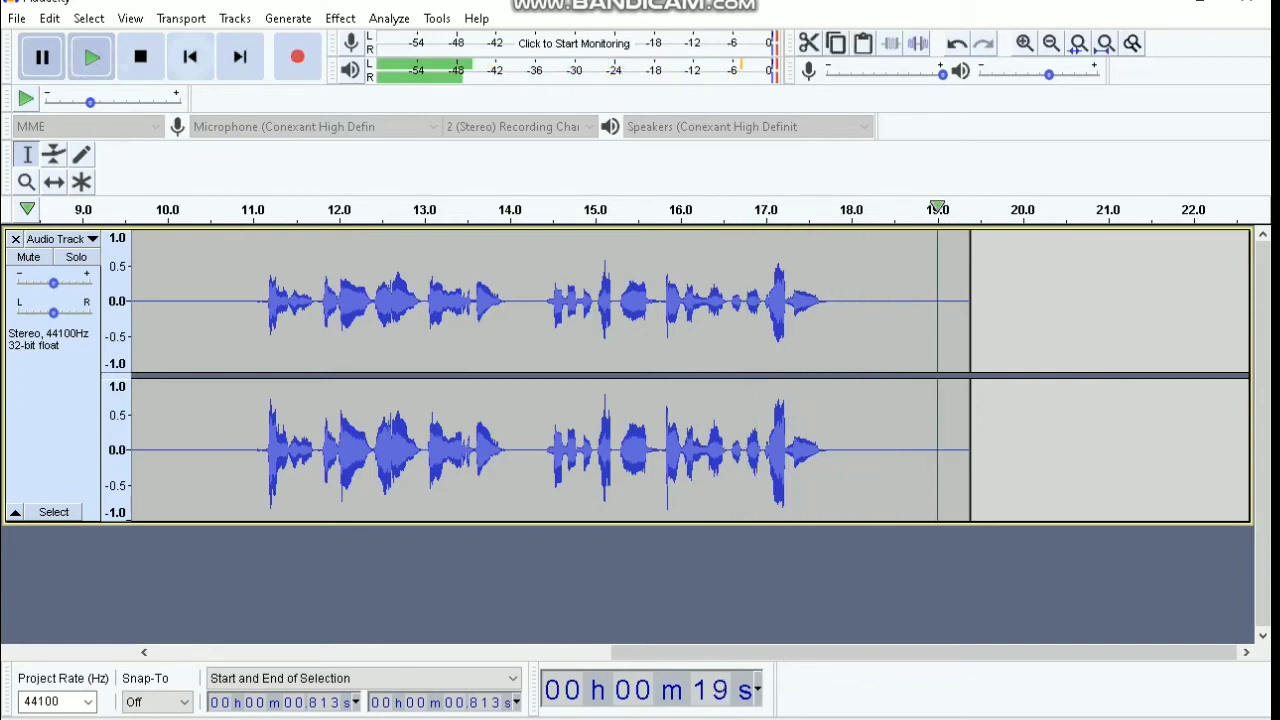
pyautogui.click(190, 57)
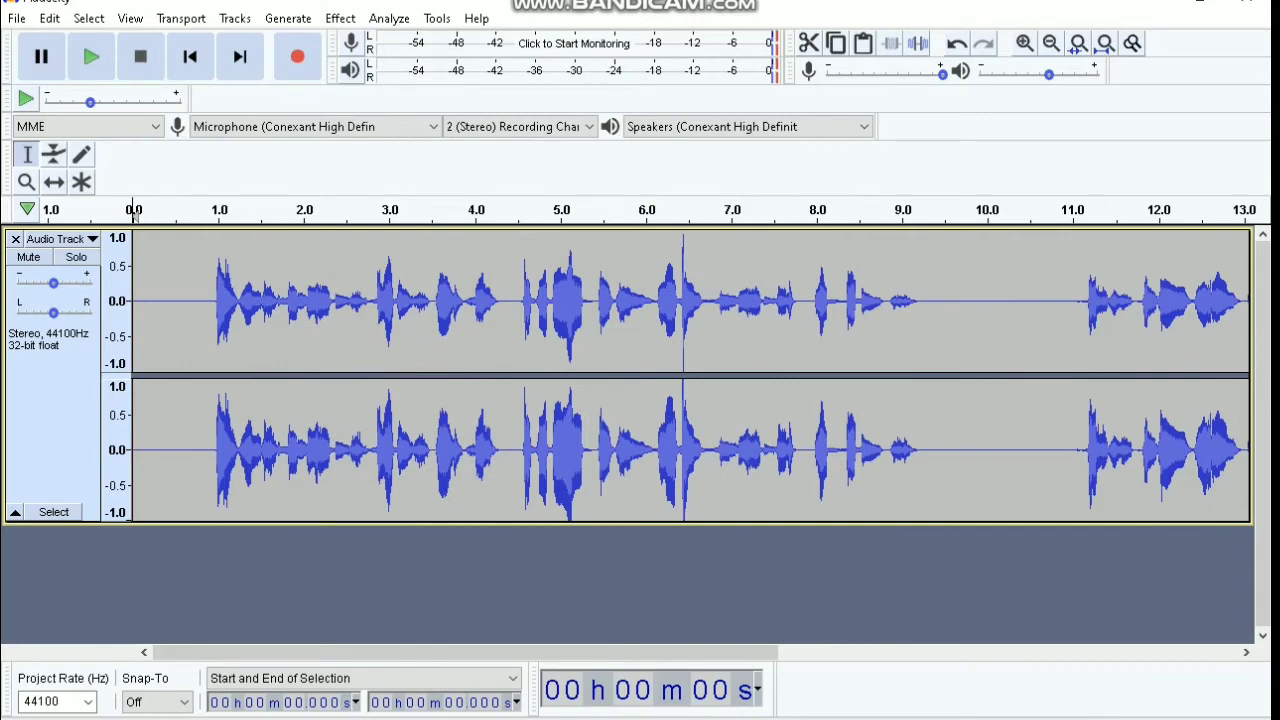
# Apply Compressor to the whole track with threshold -12 dB, noise floor -40 dB, ratio 5:1, attack 0.20 secs, release 1.0 secs and make-up gain
pyautogui.click(54, 512)
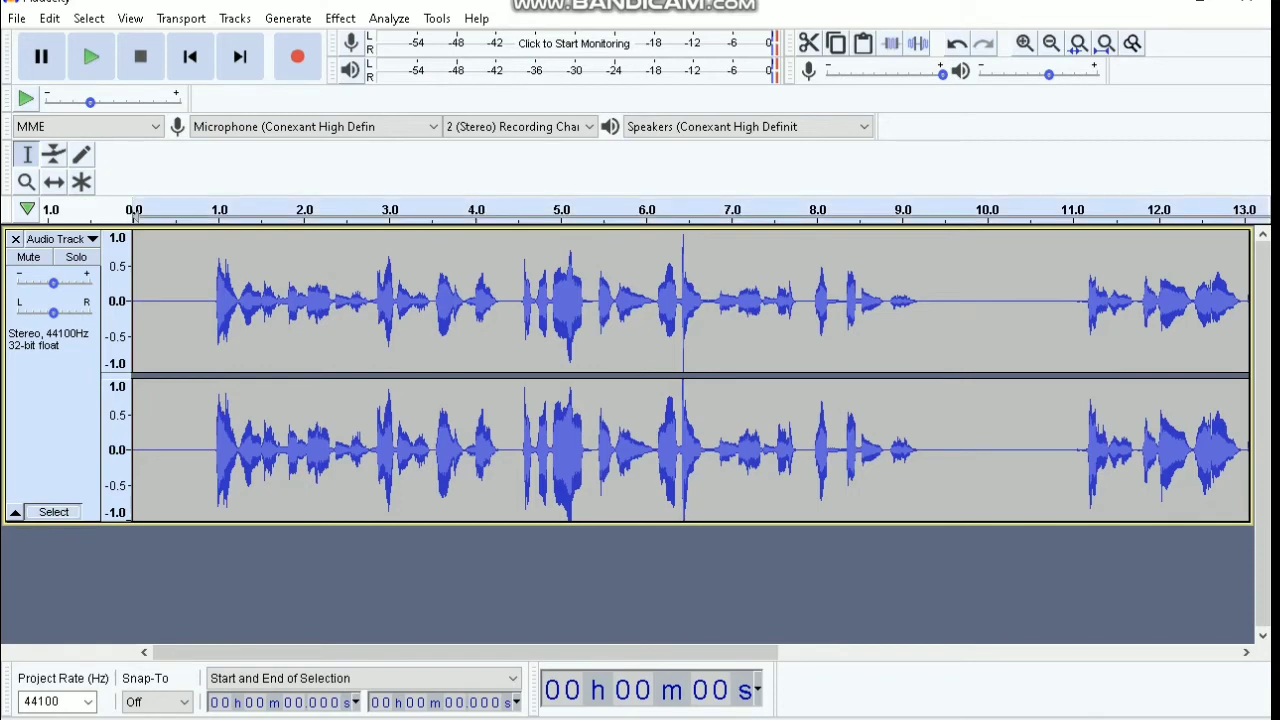
pyautogui.click(340, 18)
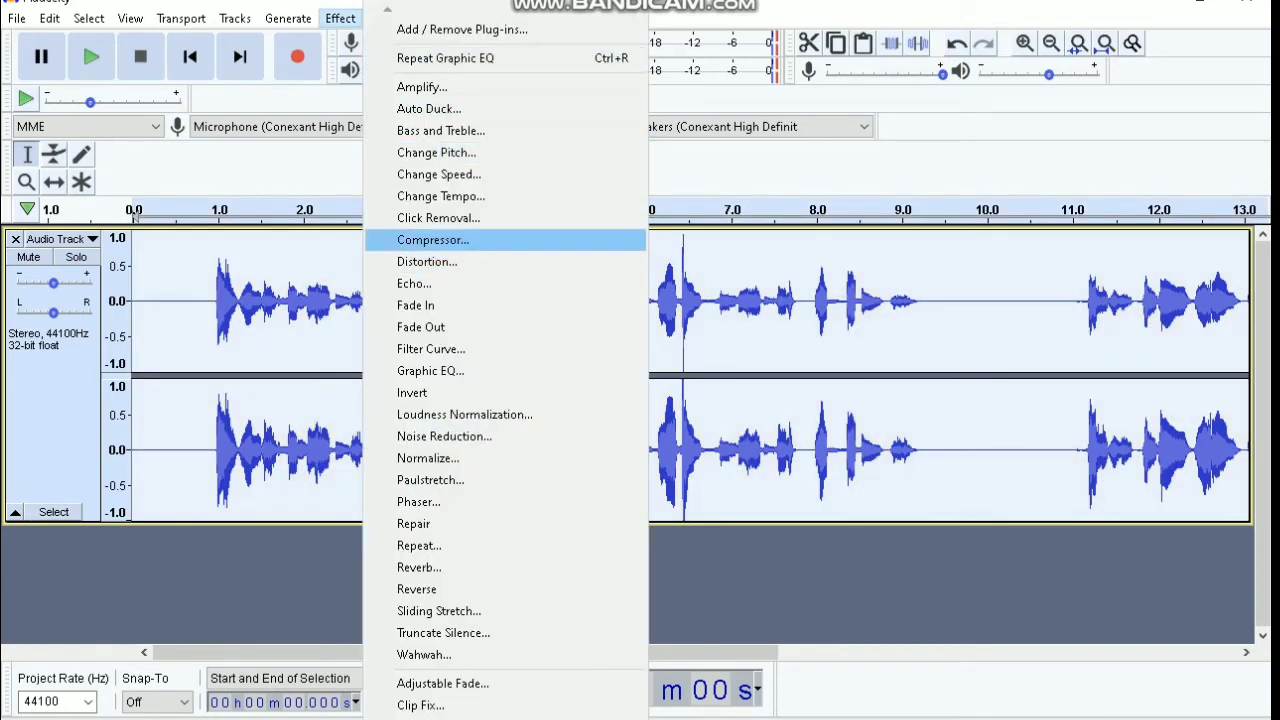
pyautogui.click(433, 239)
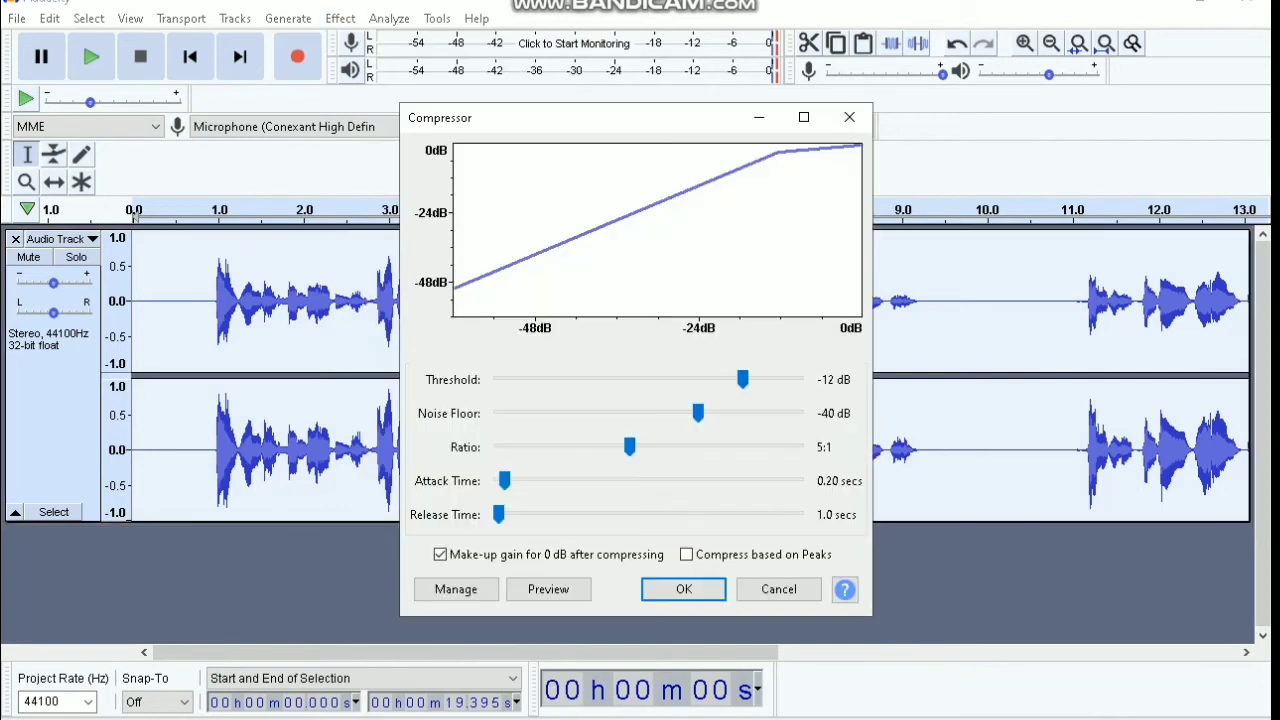
pyautogui.click(683, 589)
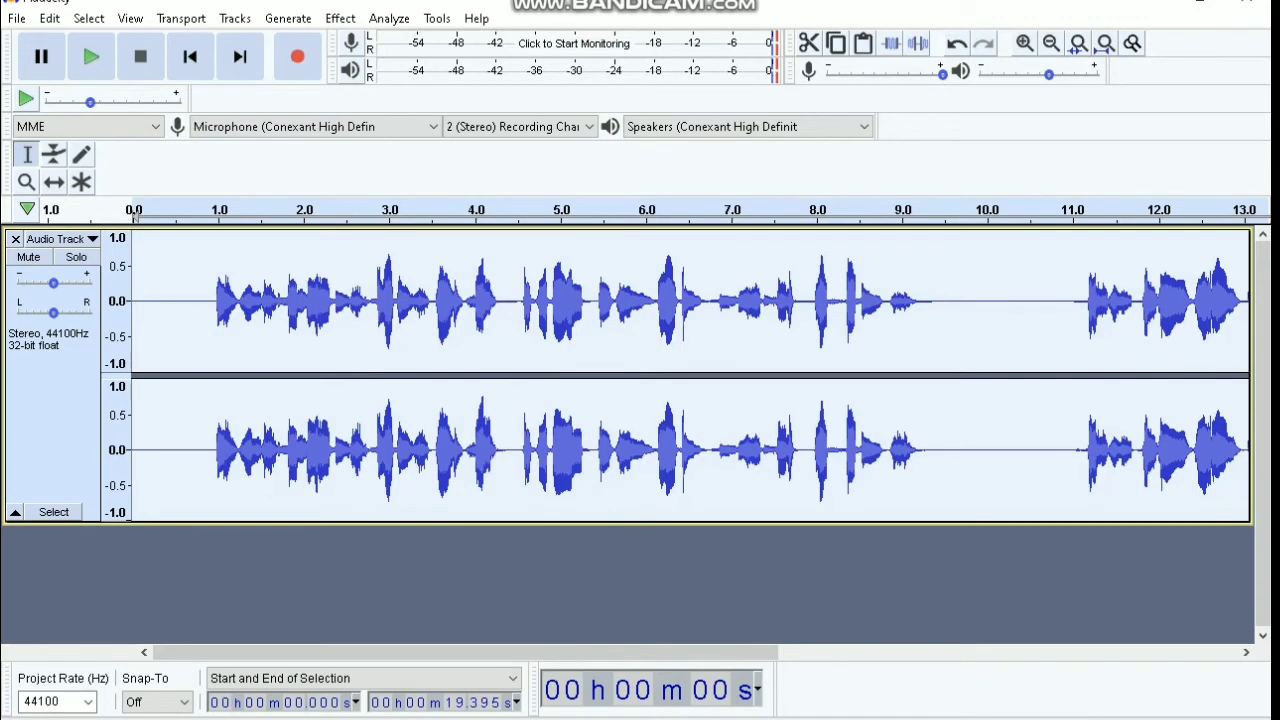
# Normalize the whole track to a peak amplitude of -1.0 dB with DC offset removal
pyautogui.click(340, 18)
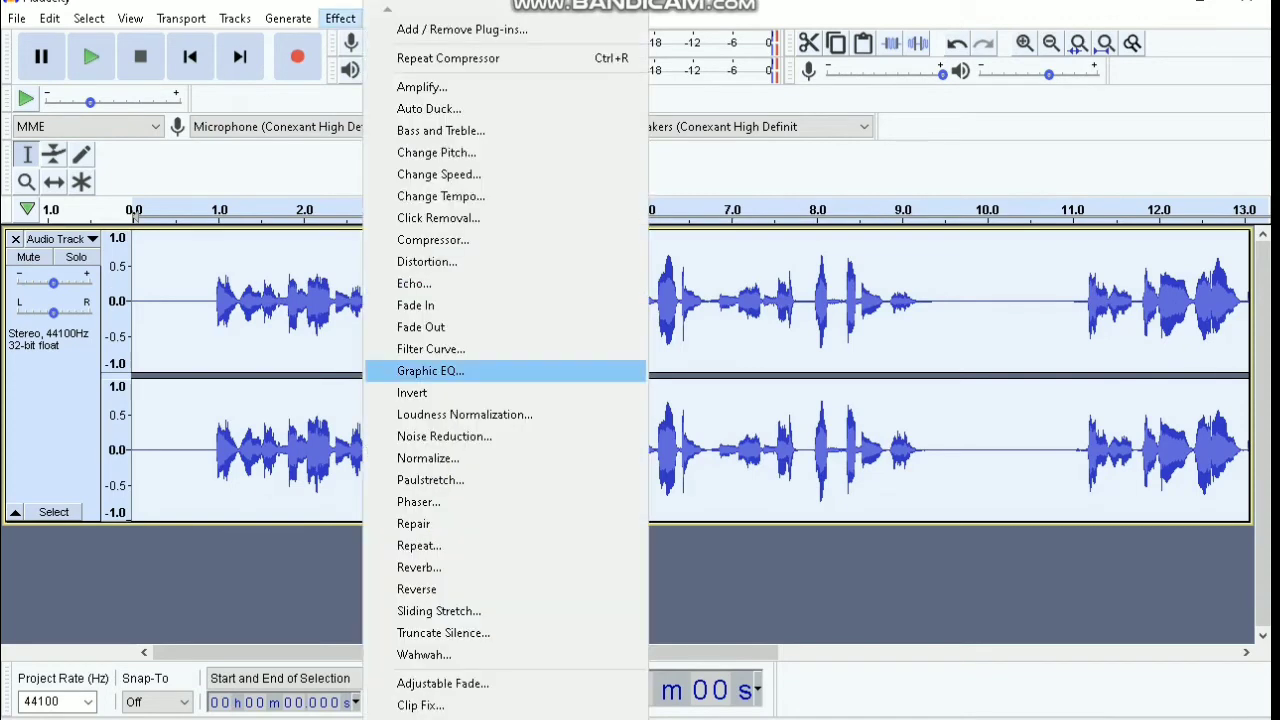
pyautogui.click(428, 458)
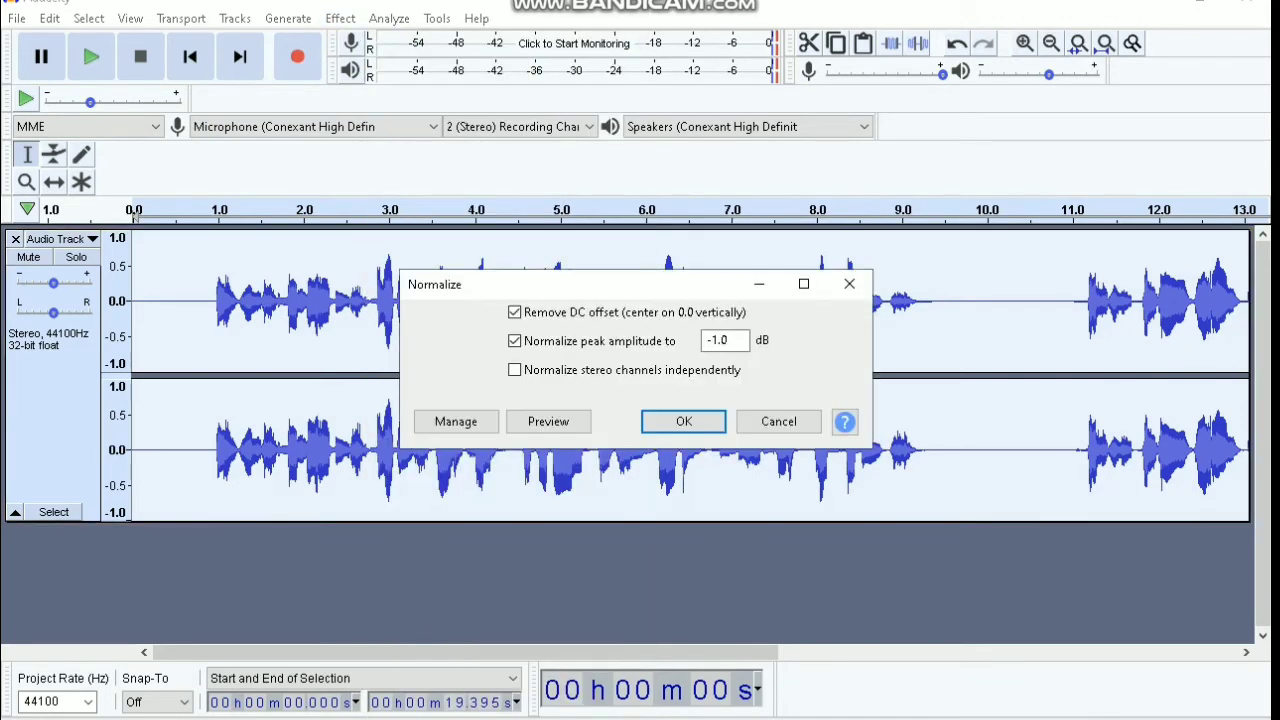
pyautogui.click(684, 421)
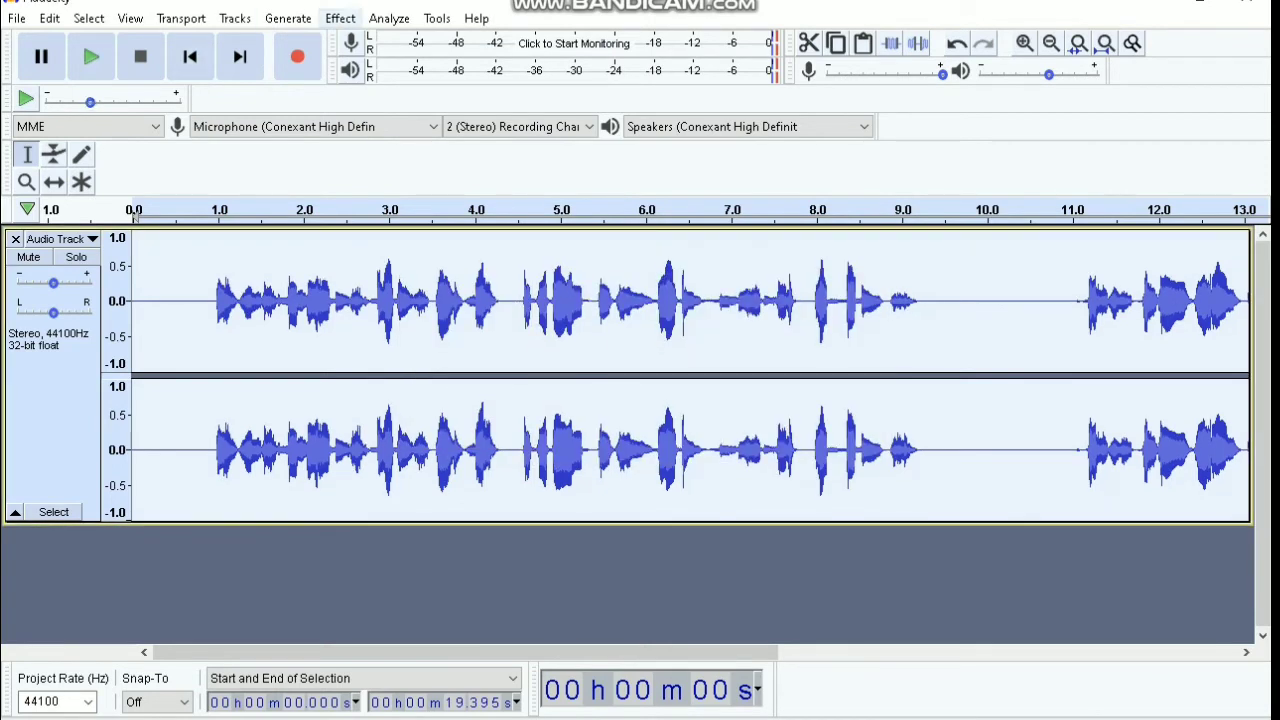
# Apply the Limiter effect to the whole track using the Defaults factory preset
pyautogui.click(340, 18)
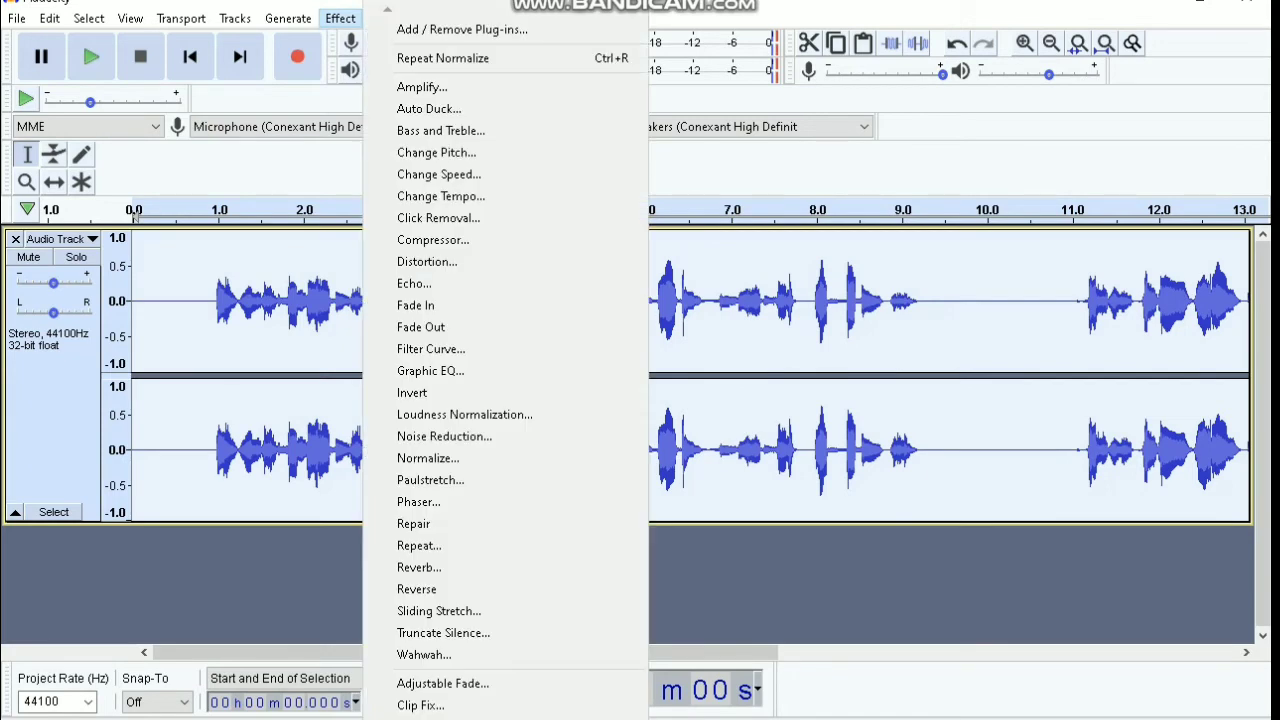
pyautogui.scroll(-1, 505, 369)
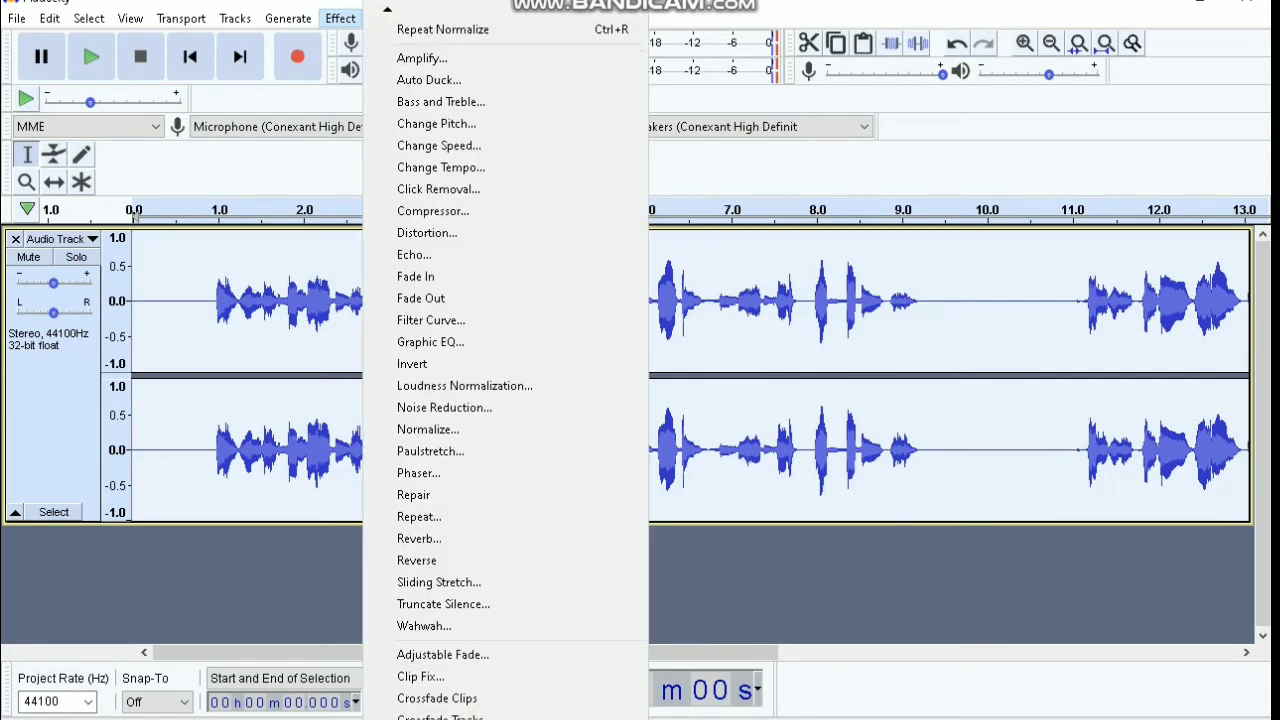
pyautogui.scroll(-2, 519, 369)
pyautogui.scroll(-4, 505, 400)
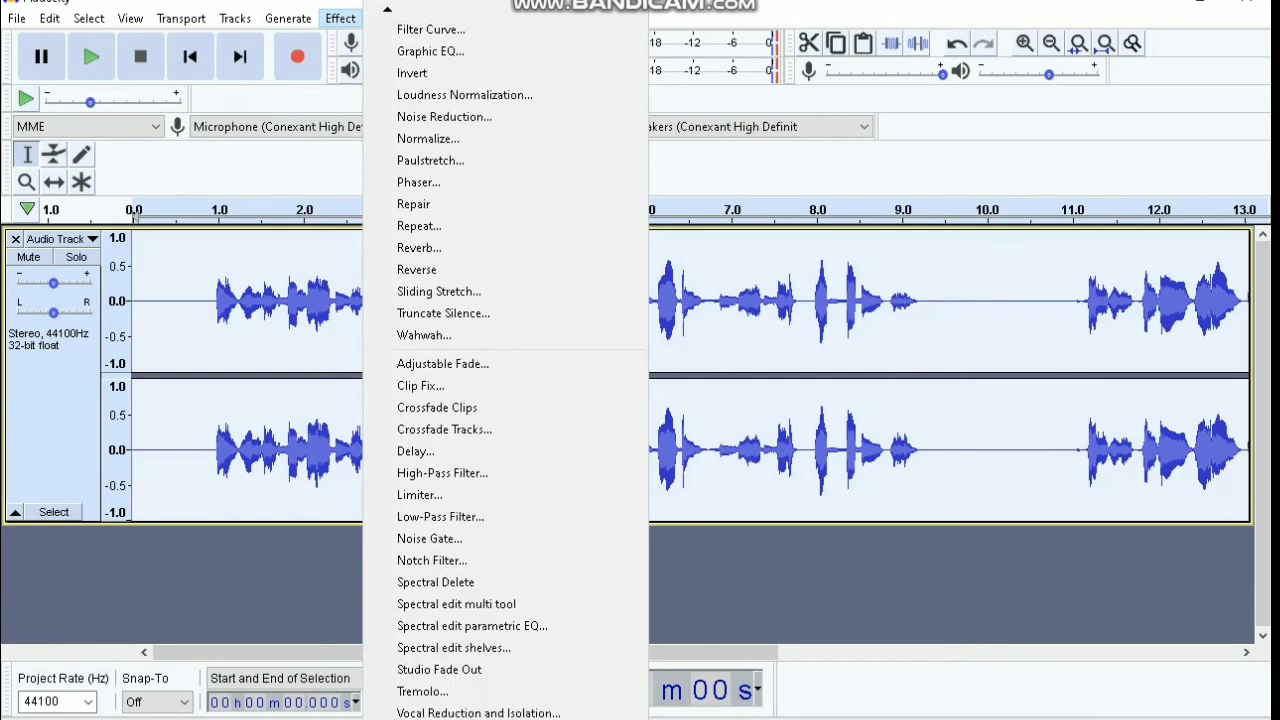
pyautogui.click(420, 495)
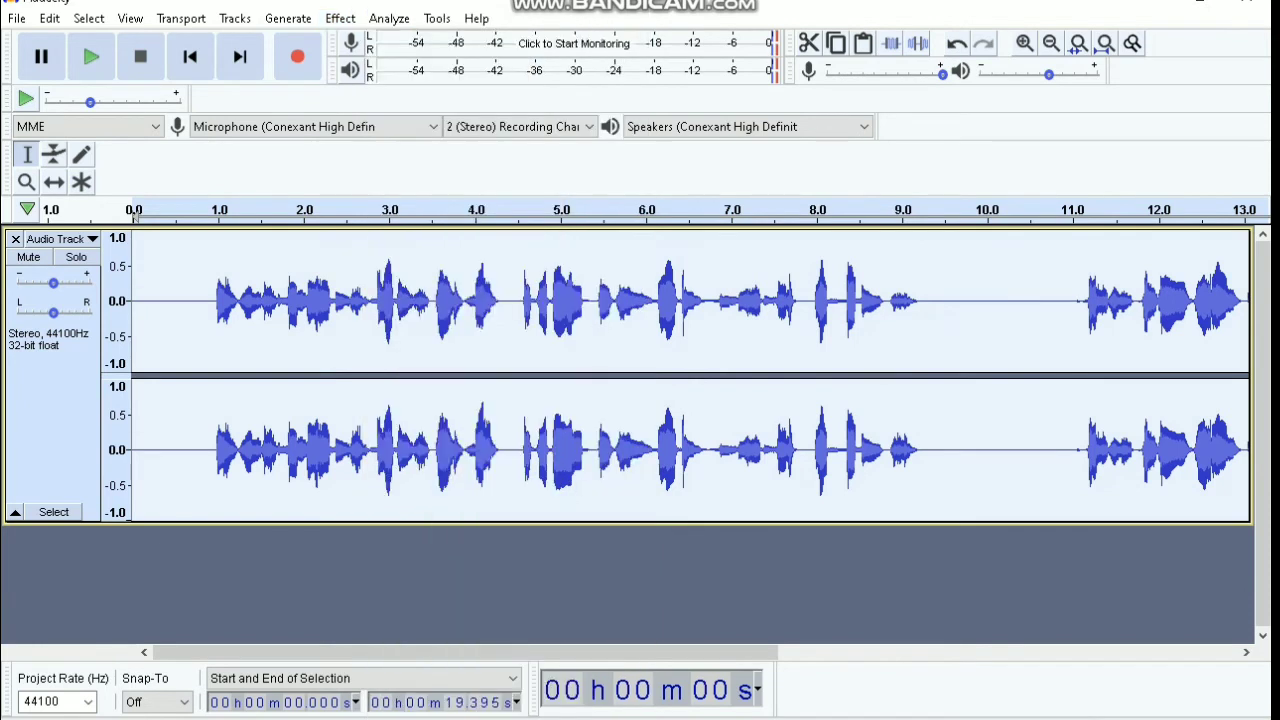
pyautogui.click(456, 485)
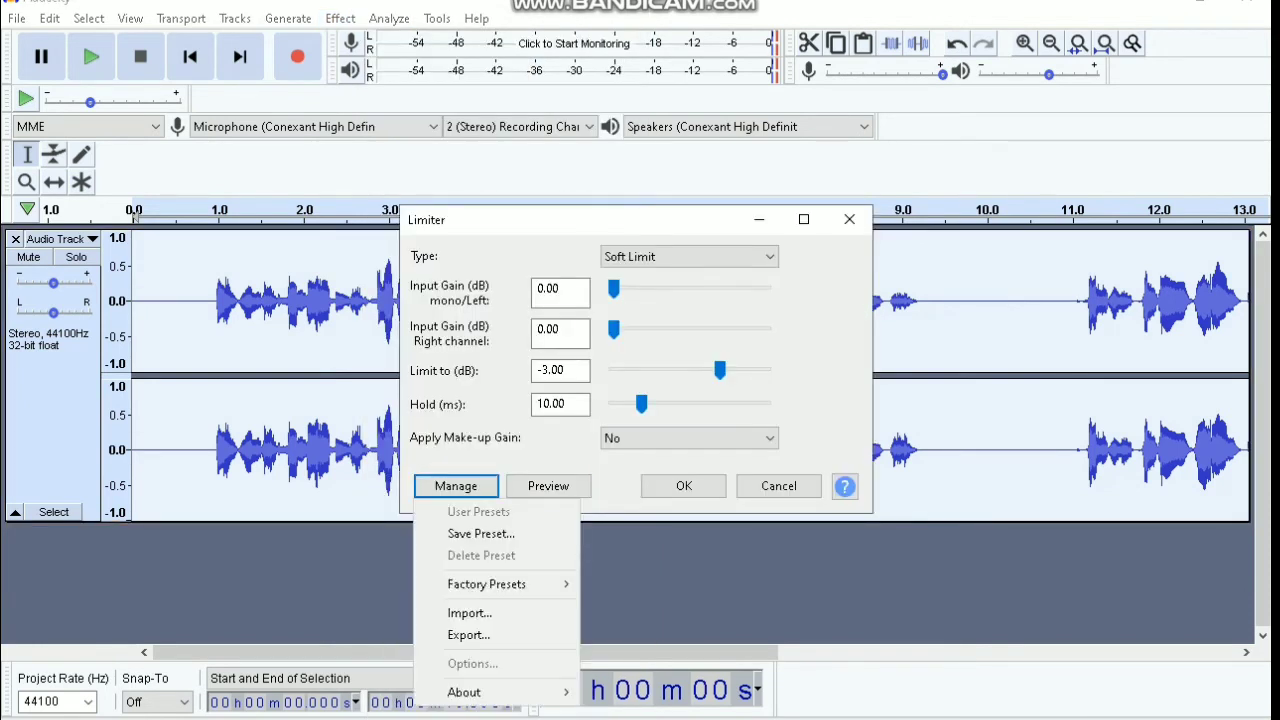
pyautogui.moveTo(520, 584)
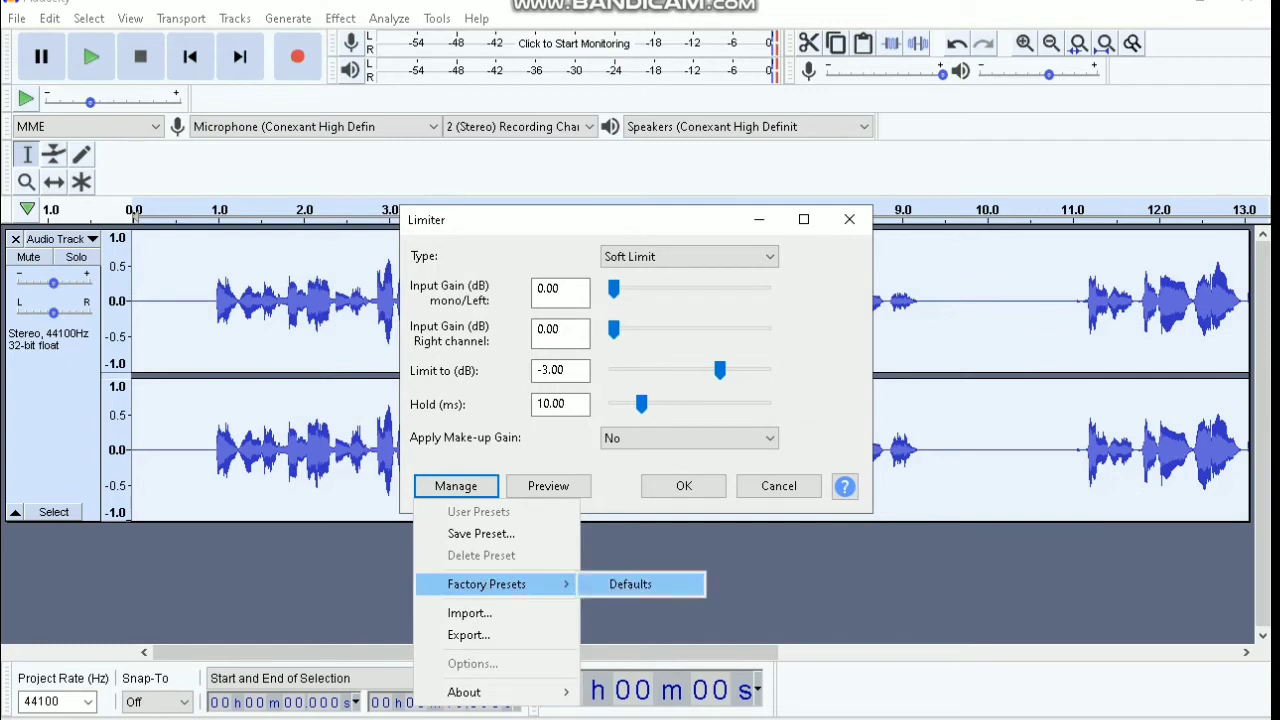
pyautogui.click(629, 586)
pyautogui.click(684, 485)
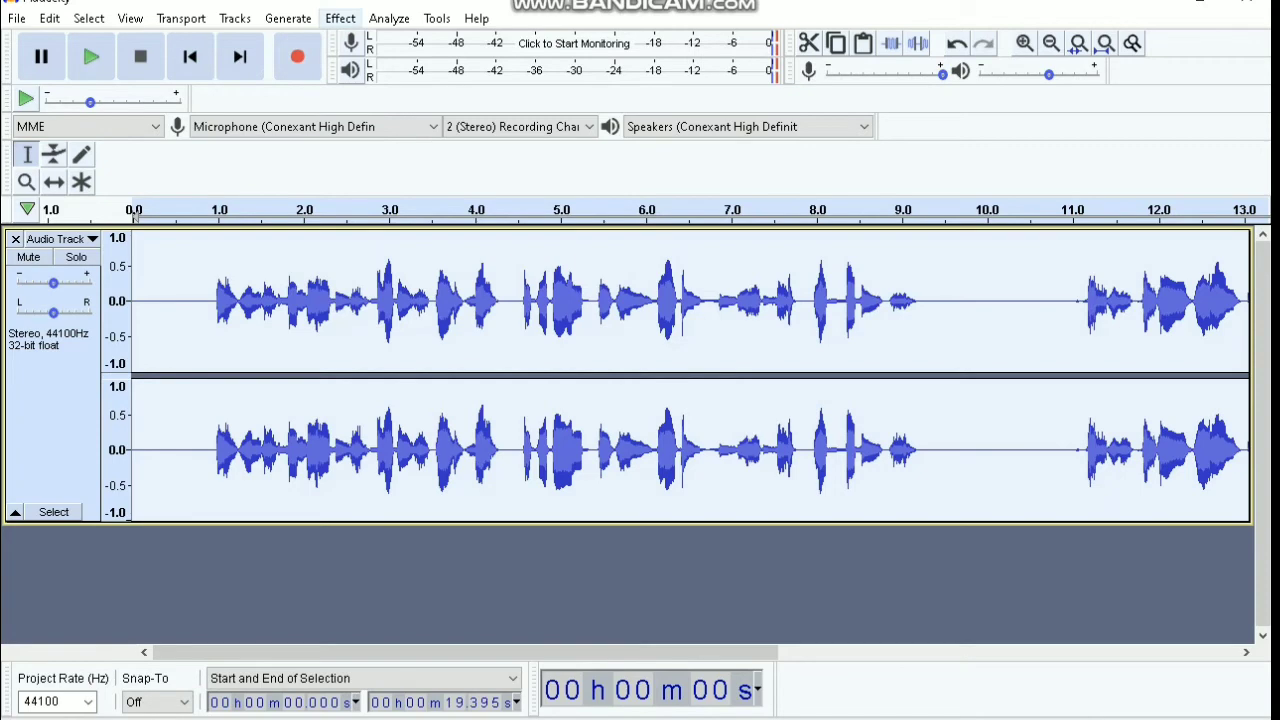
# Apply Compressor to the whole track a second time with the same -12 dB threshold and 5:1 ratio
pyautogui.click(340, 18)
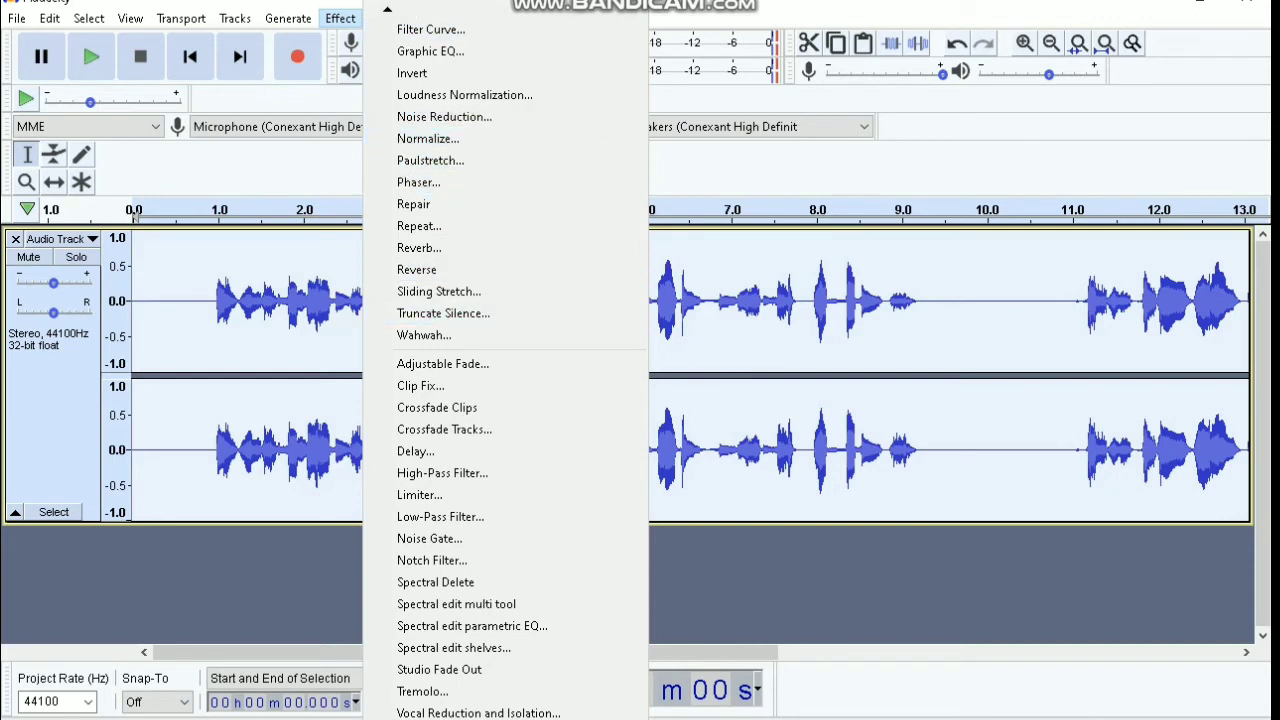
pyautogui.moveTo(387, 8)
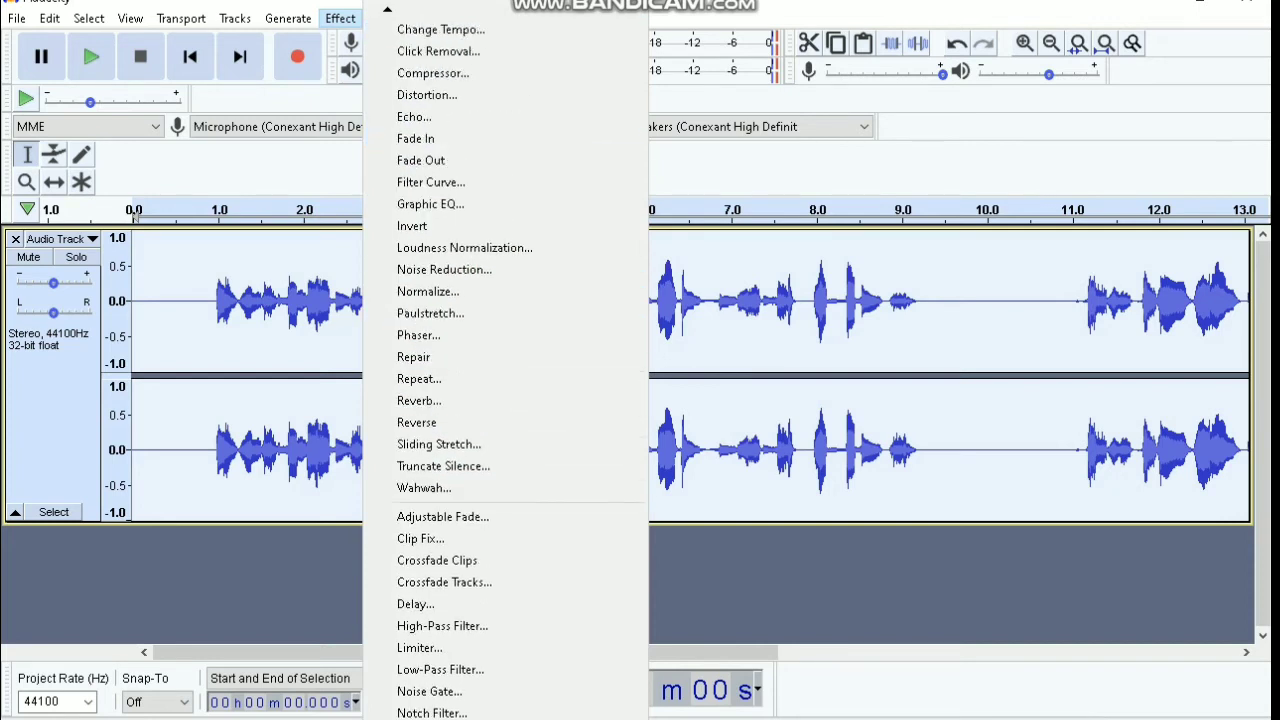
pyautogui.click(432, 94)
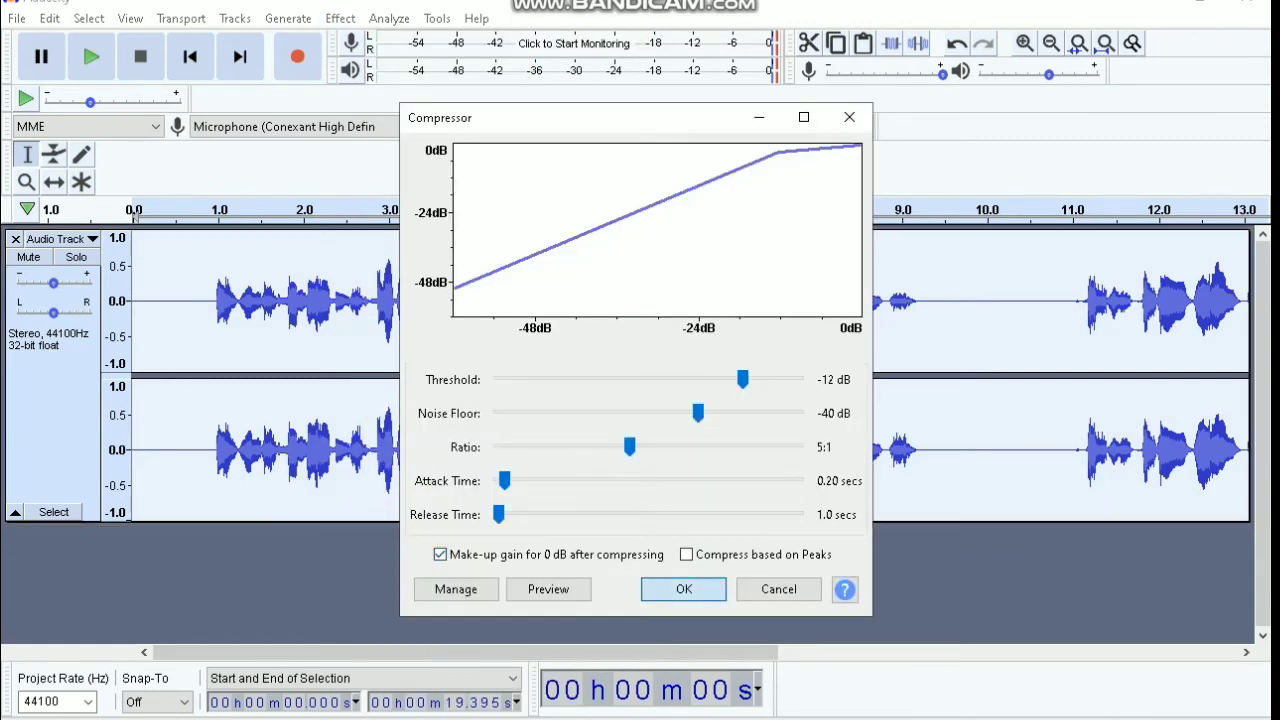
pyautogui.press('Return')
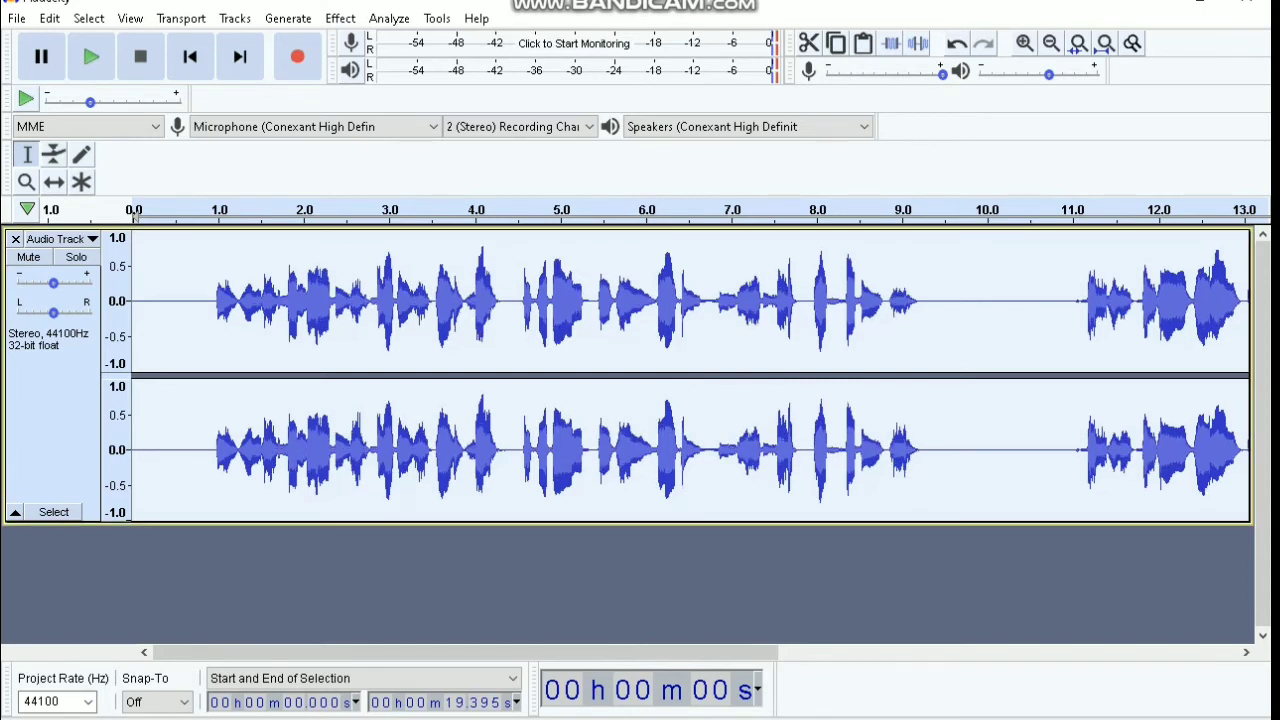
# Play the compressed and limited track from about 0.8 seconds to its end, then return to the start
pyautogui.click(204, 456)
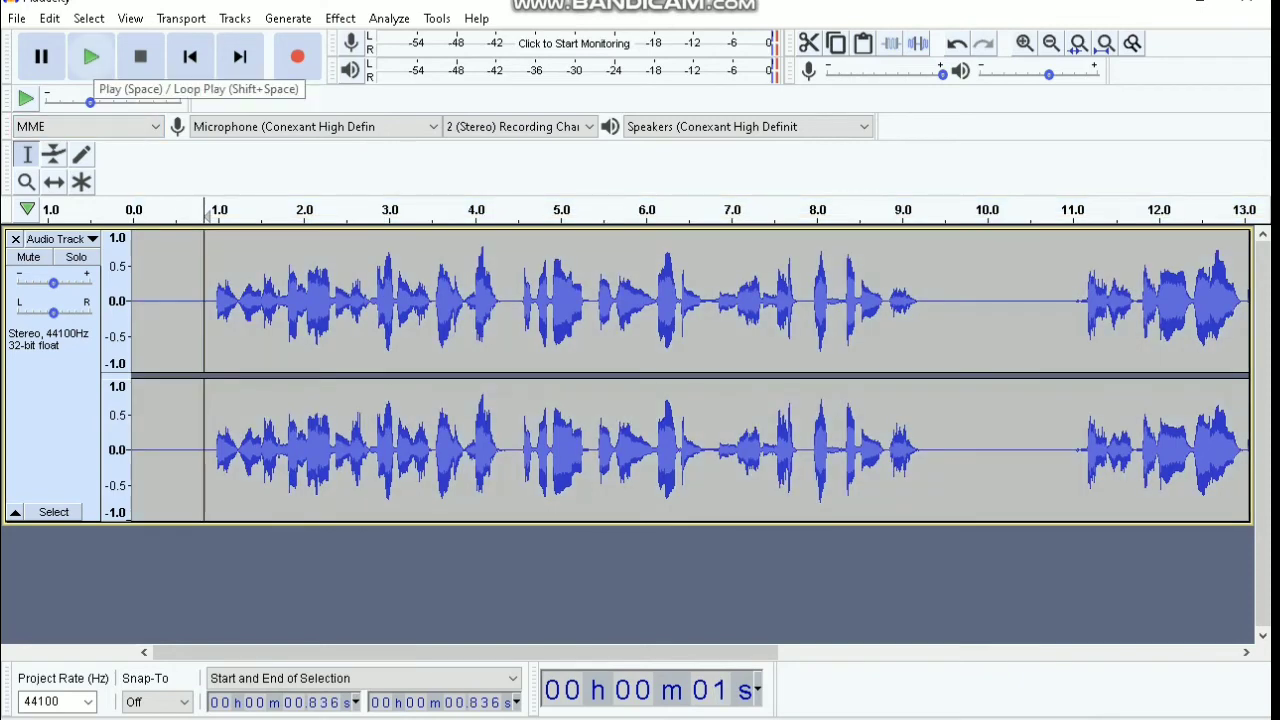
pyautogui.click(90, 57)
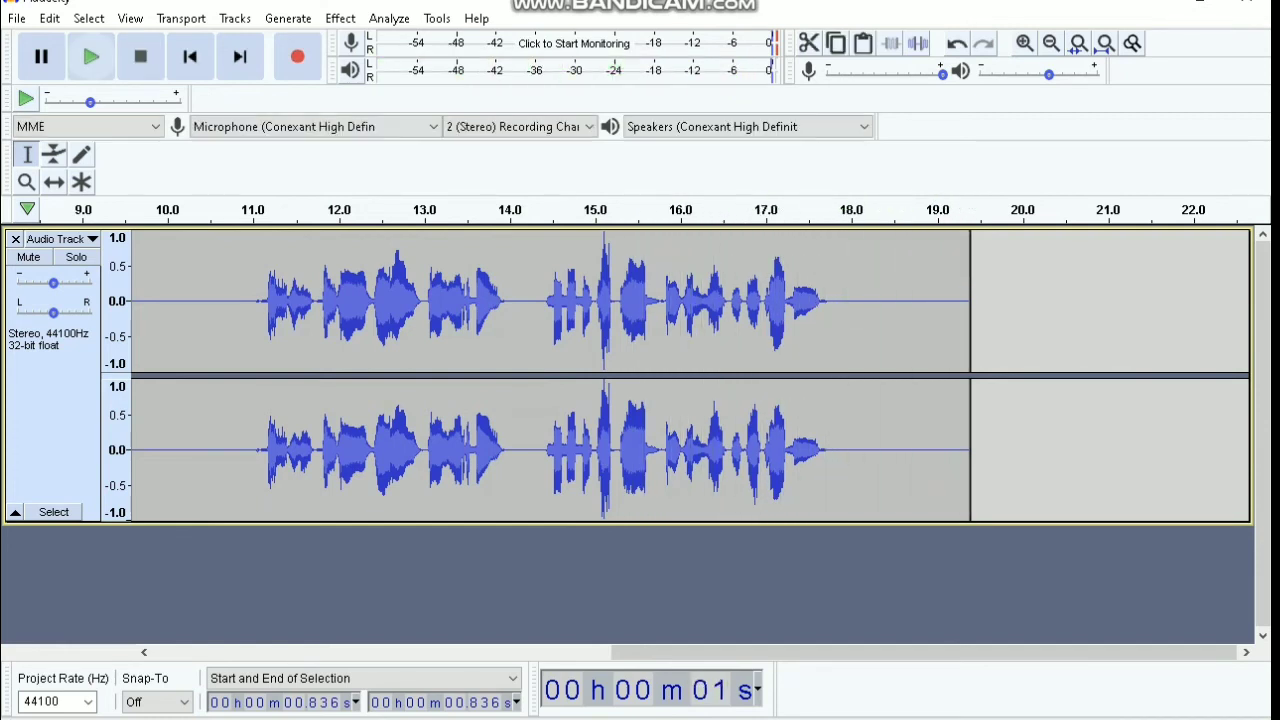
pyautogui.click(190, 57)
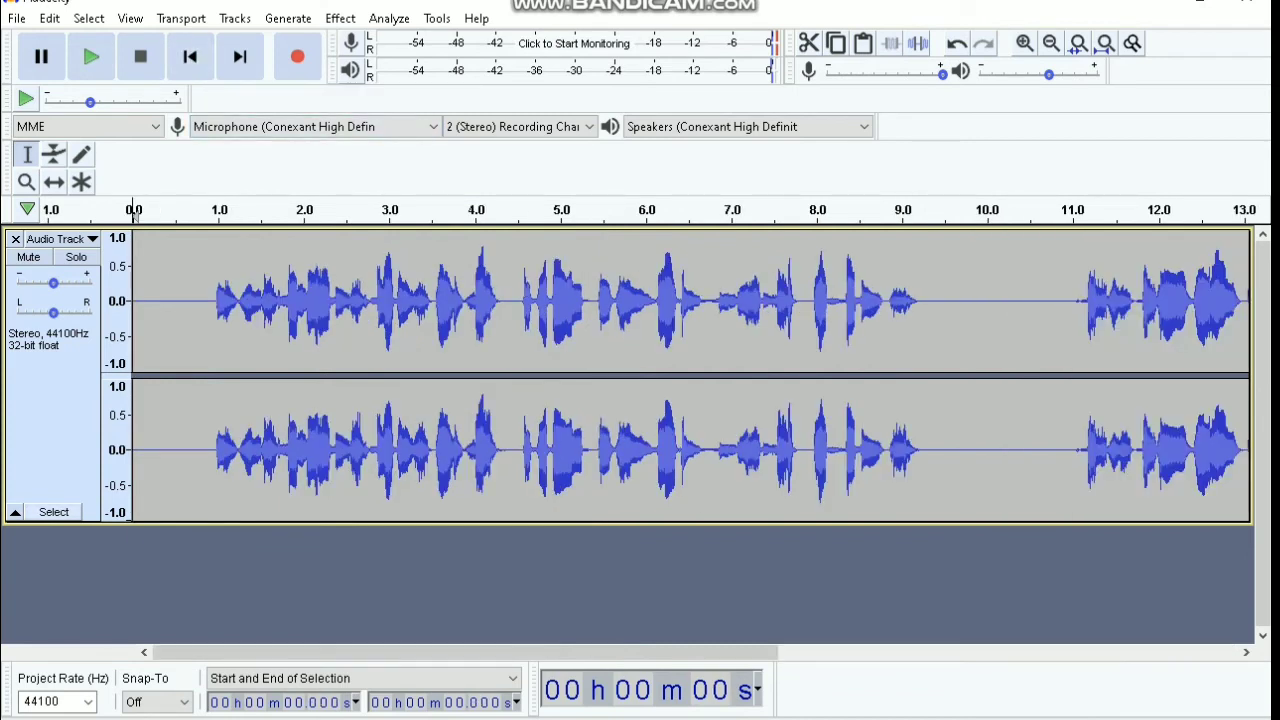
# Amplify the whole track by 1.5 dB with clipping allowed
pyautogui.click(54, 512)
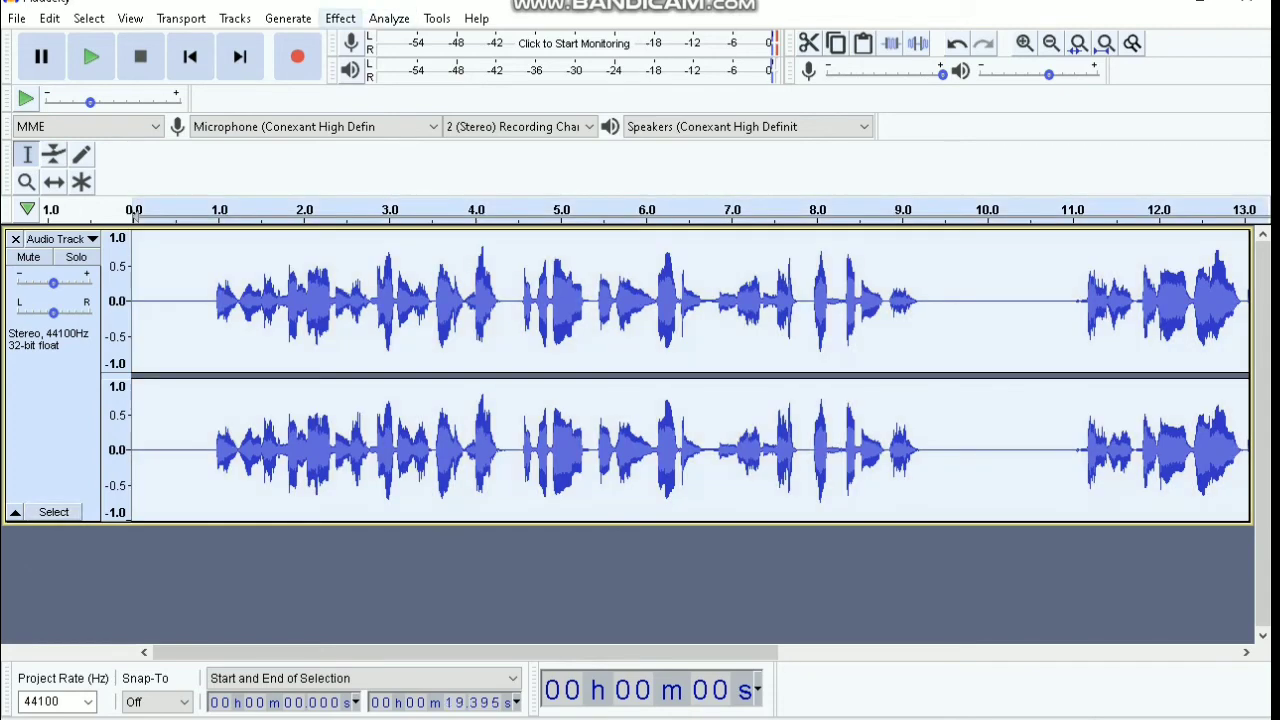
pyautogui.click(340, 18)
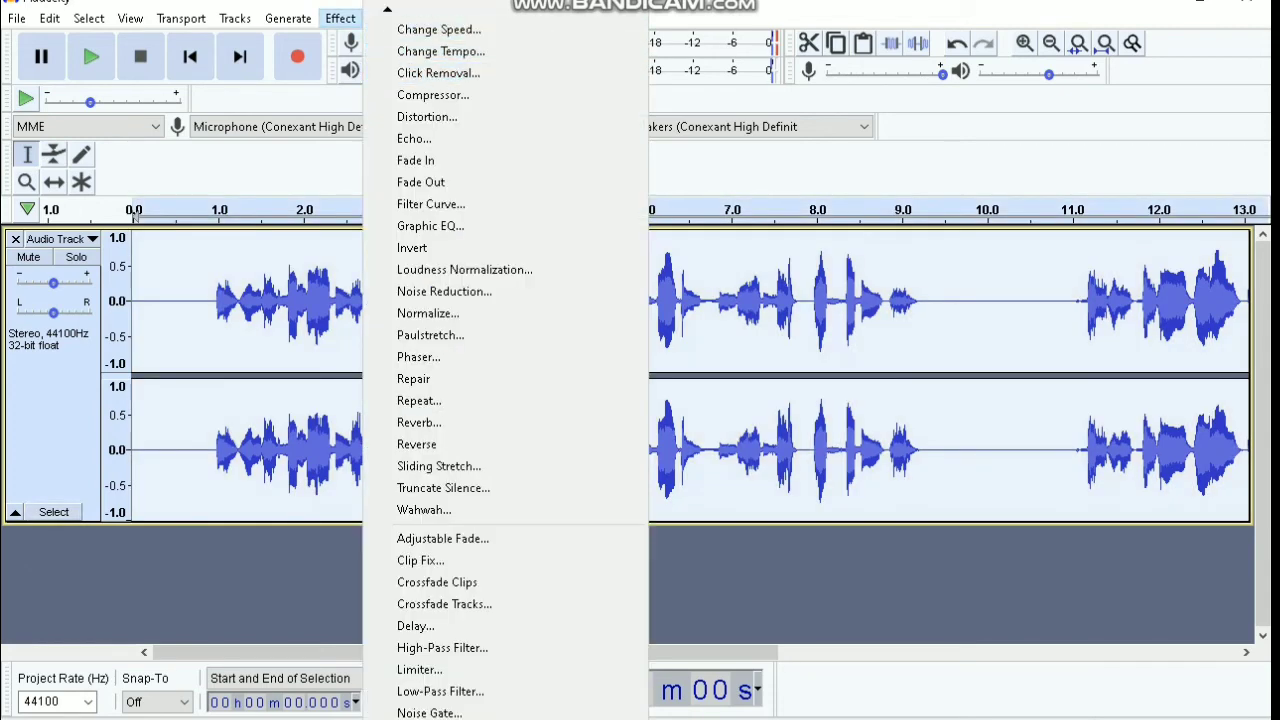
pyautogui.scroll(6, 505, 370)
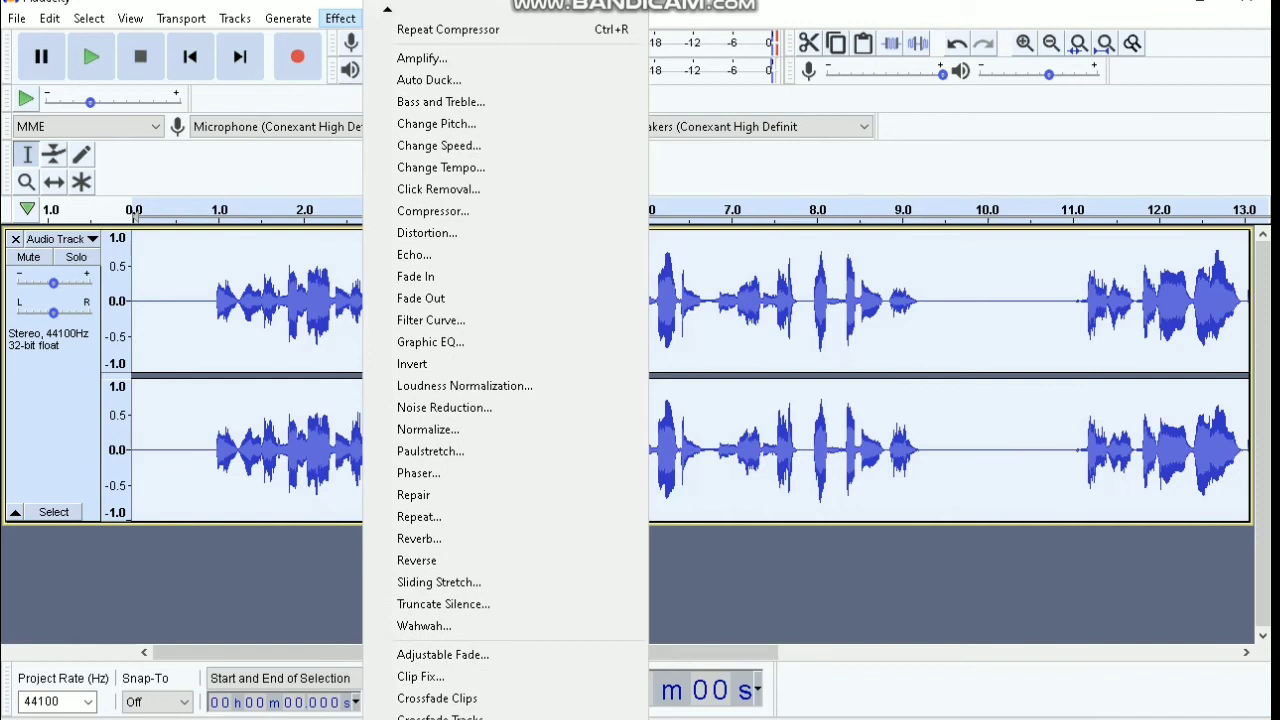
pyautogui.click(421, 58)
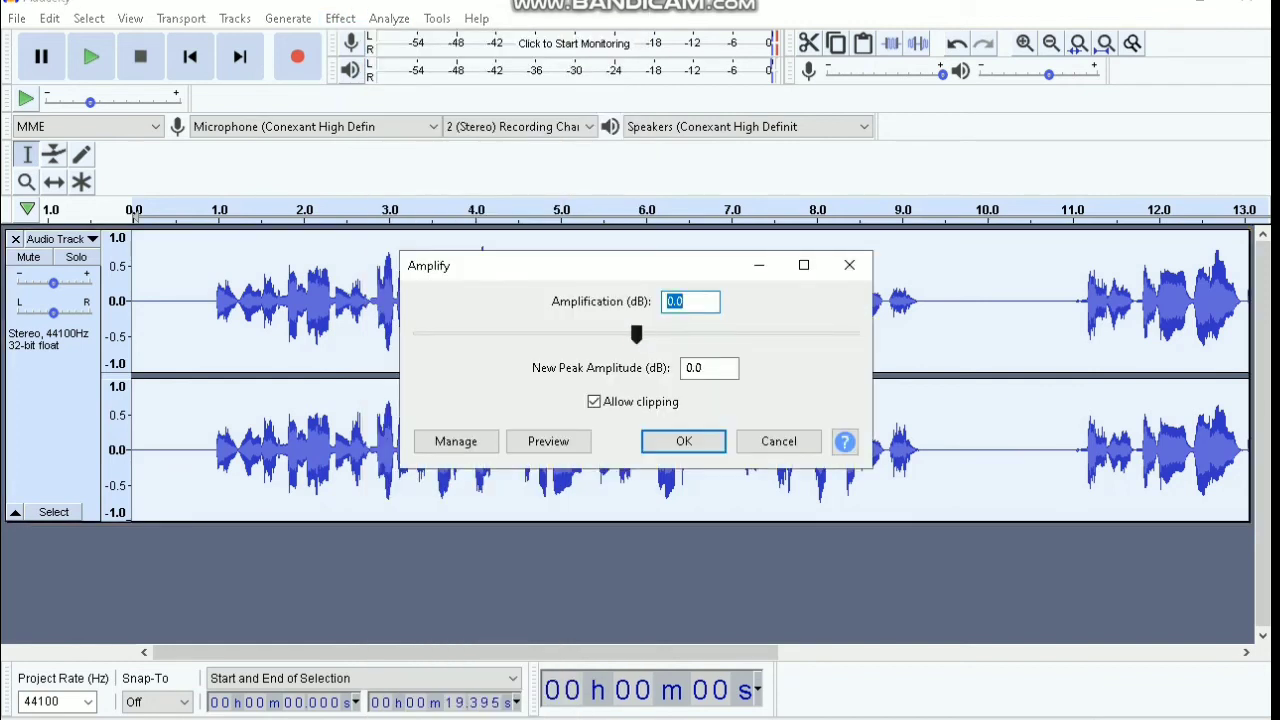
pyautogui.write('1.3')
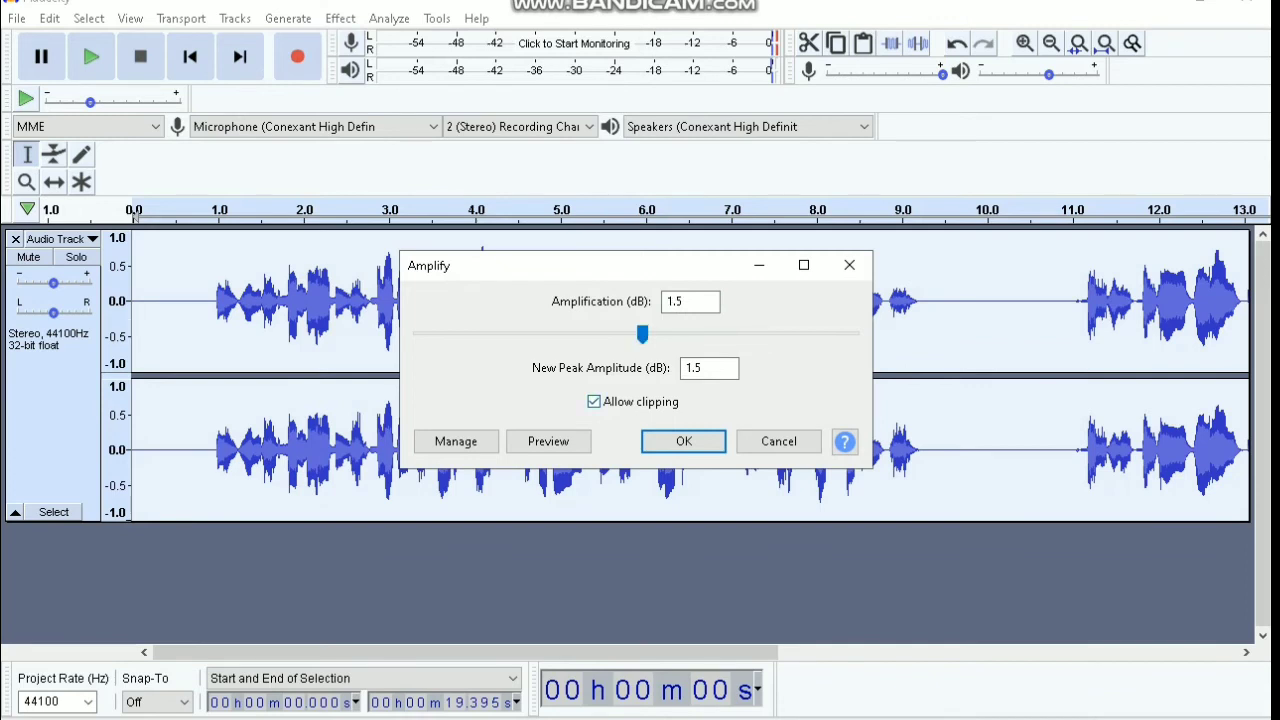
pyautogui.click(683, 441)
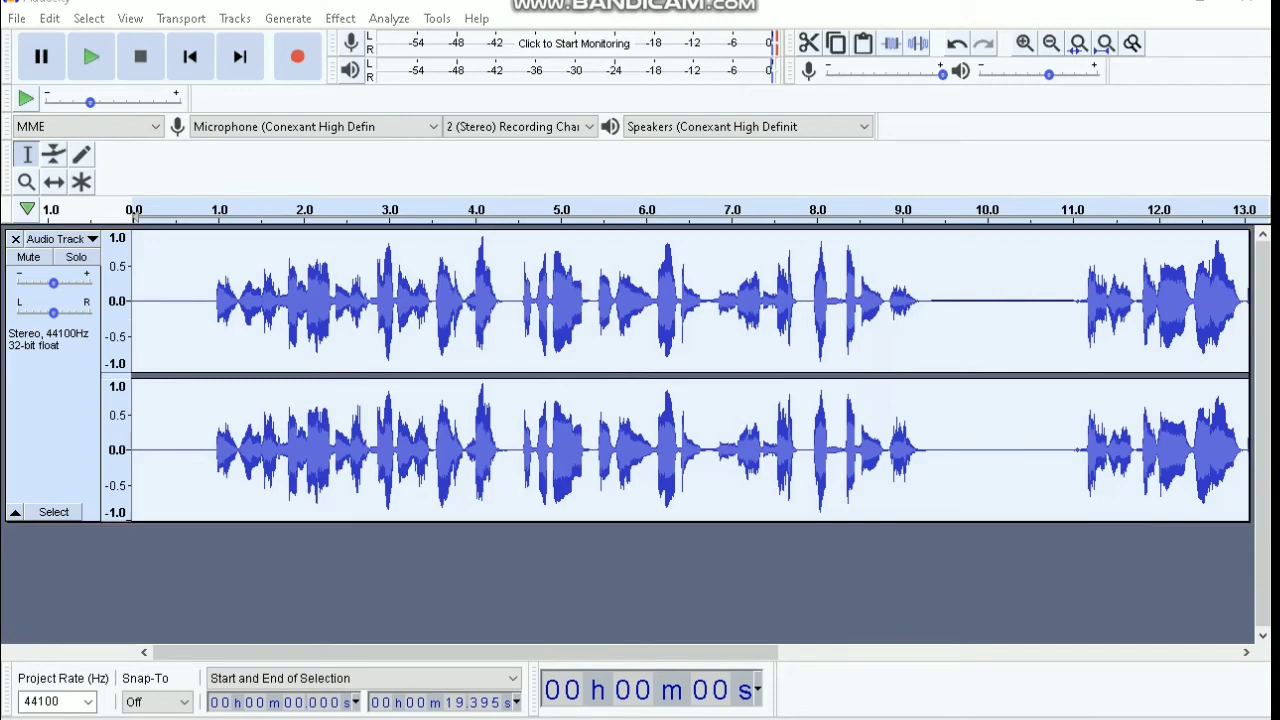
pyautogui.hotkey('alt', 'Tab')
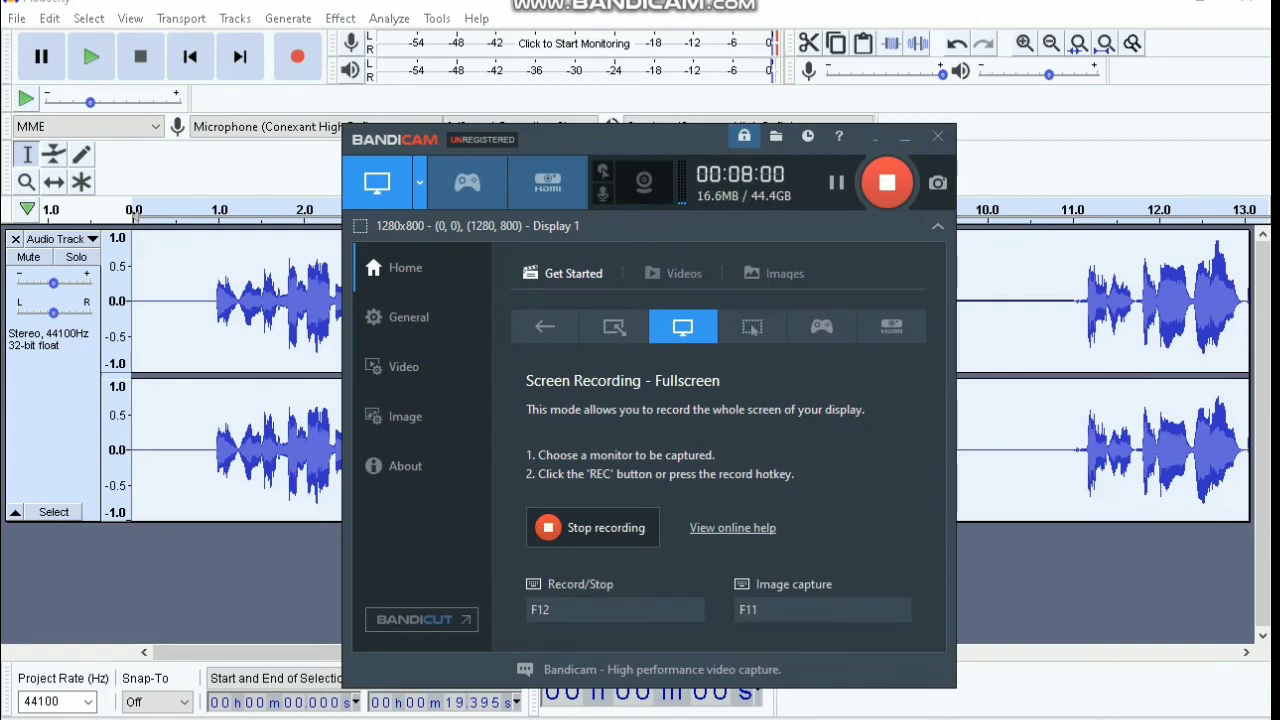
pyautogui.click(904, 136)
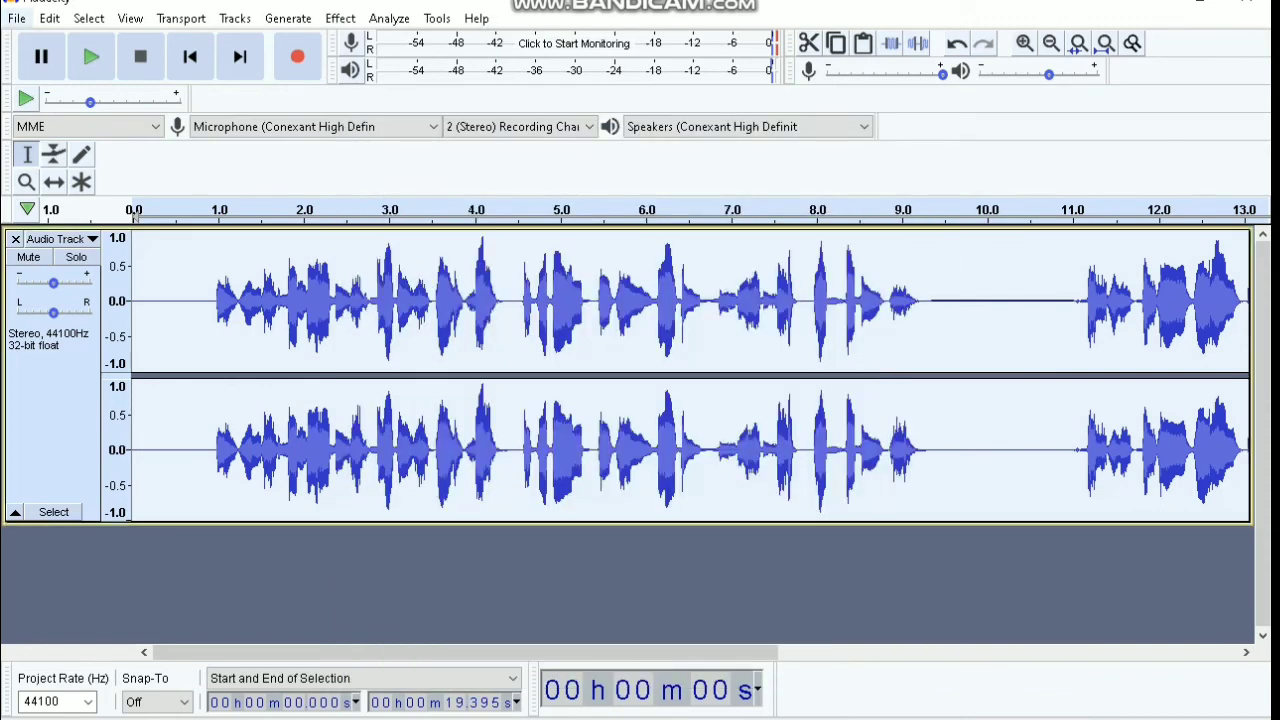
# Export the track as an MP3 to the Music folder under a new file name, leaving the metadata tags blank
pyautogui.click(17, 18)
pyautogui.moveTo(100, 164)
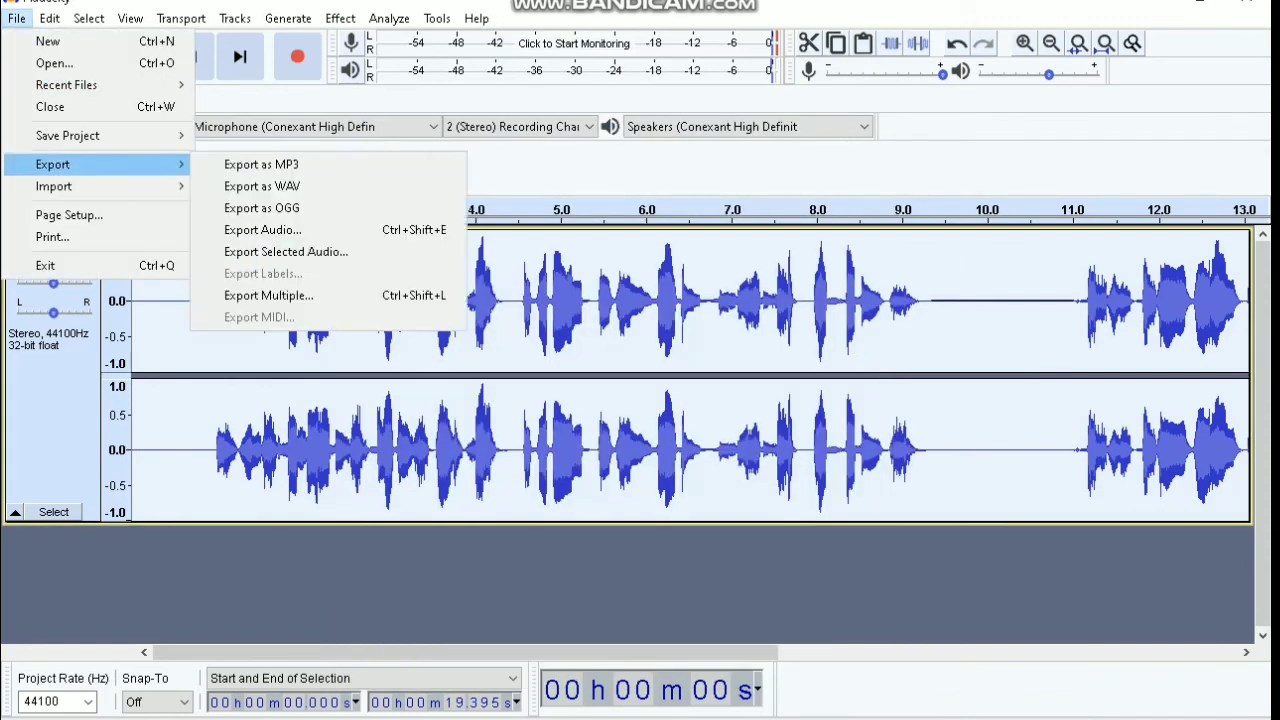
pyautogui.click(261, 164)
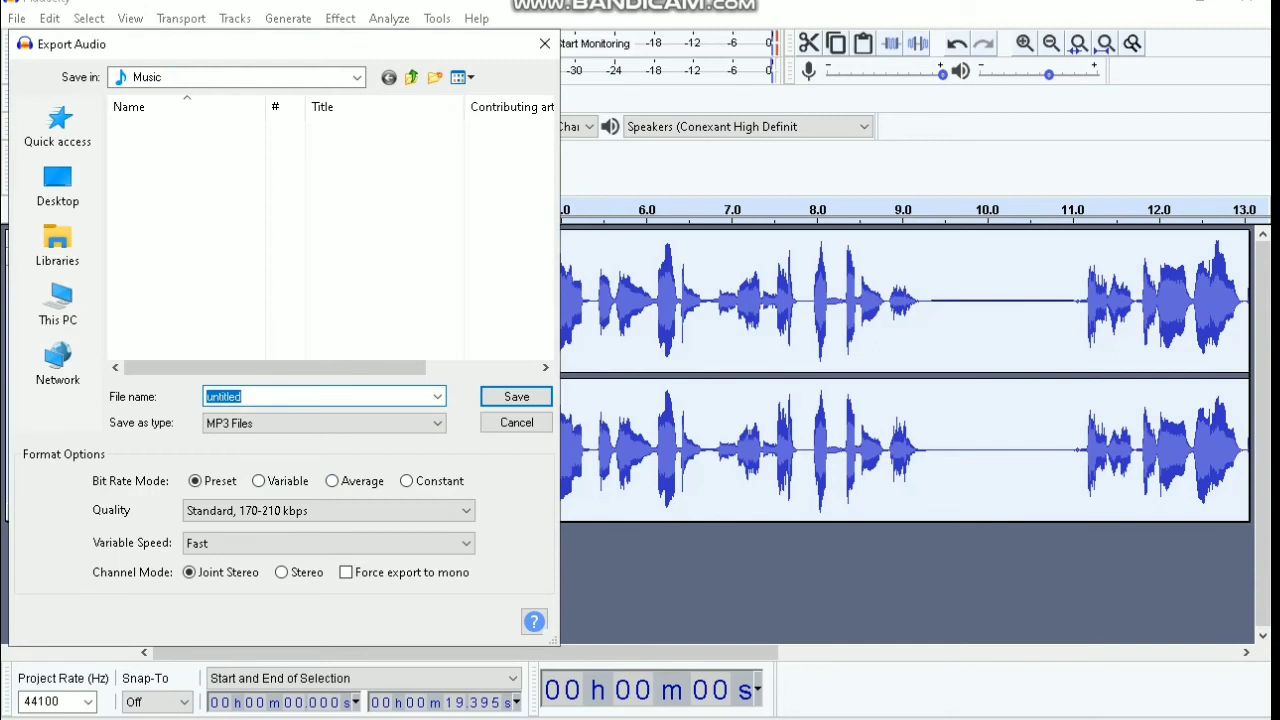
pyautogui.click(241, 396)
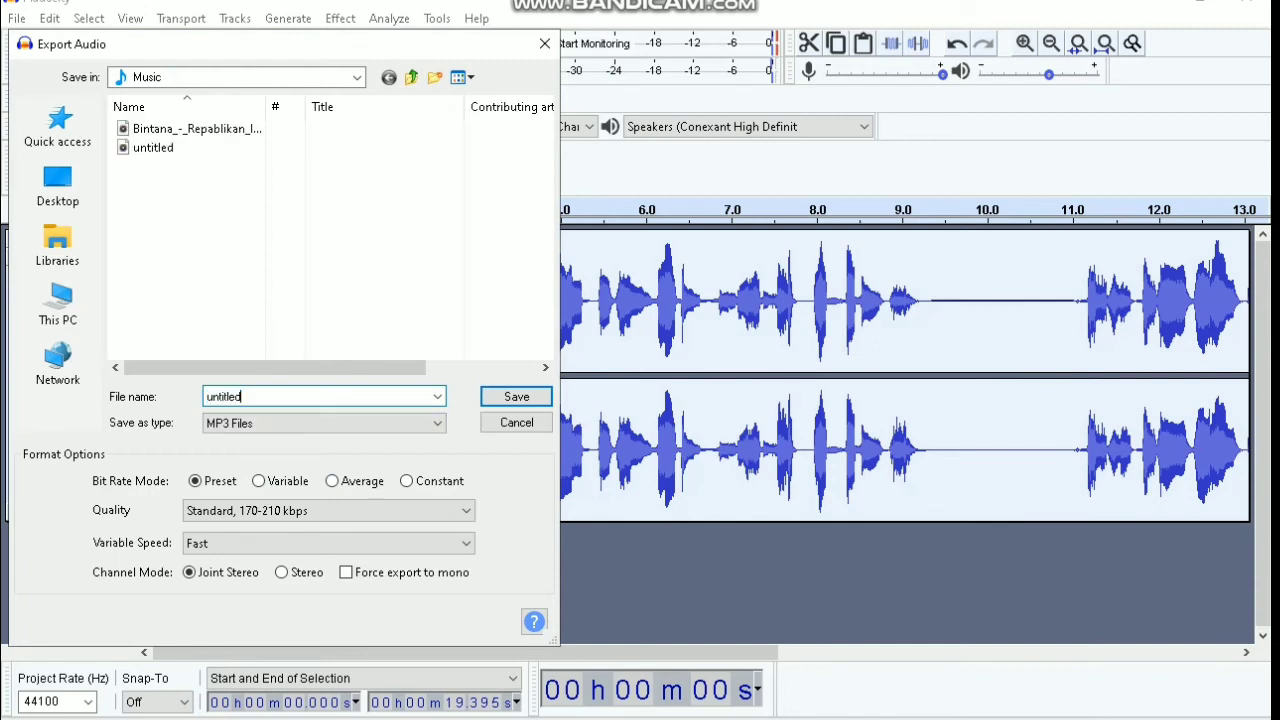
pyautogui.press('BackSpace')
pyautogui.press('BackSpace')
pyautogui.press('BackSpace')
pyautogui.press('BackSpace')
pyautogui.press('BackSpace')
pyautogui.press('BackSpace')
pyautogui.press('BackSpace')
pyautogui.press('BackSpace')
pyautogui.write('flpo')
pyautogui.press('BackSpace')
pyautogui.press('BackSpace')
pyautogui.write('L')
pyautogui.click(516, 396)
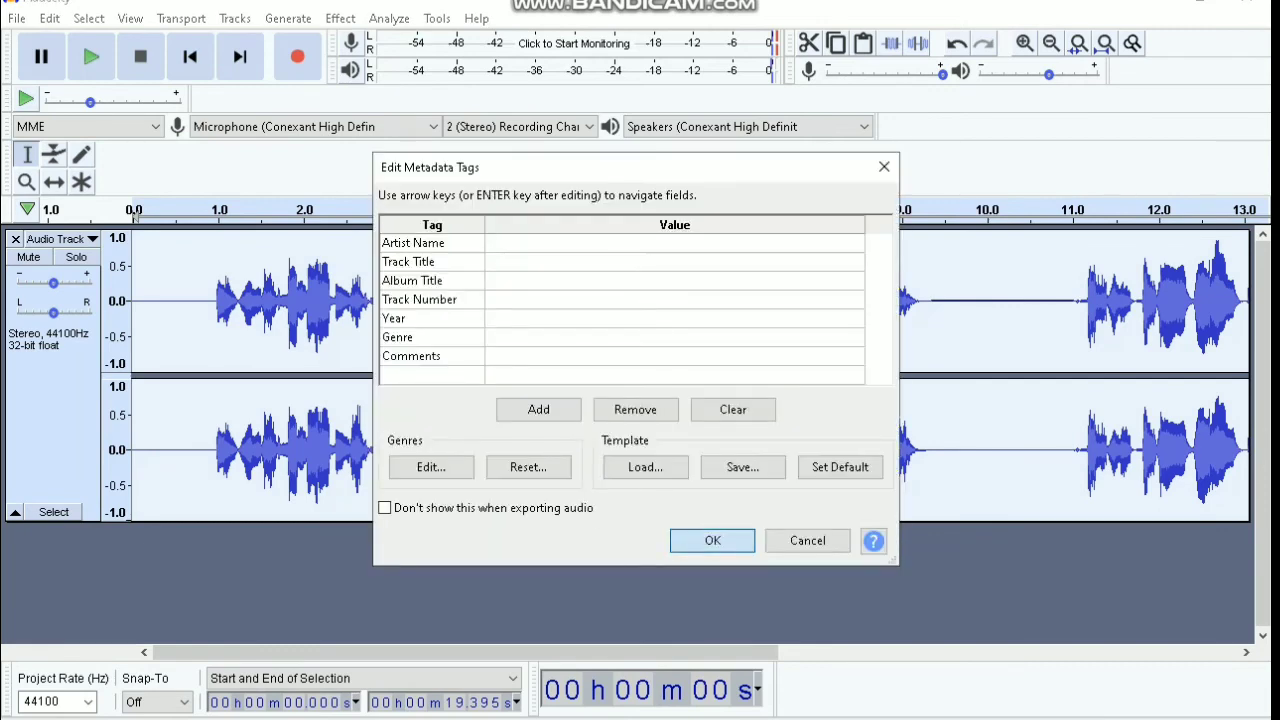
pyautogui.press('Return')
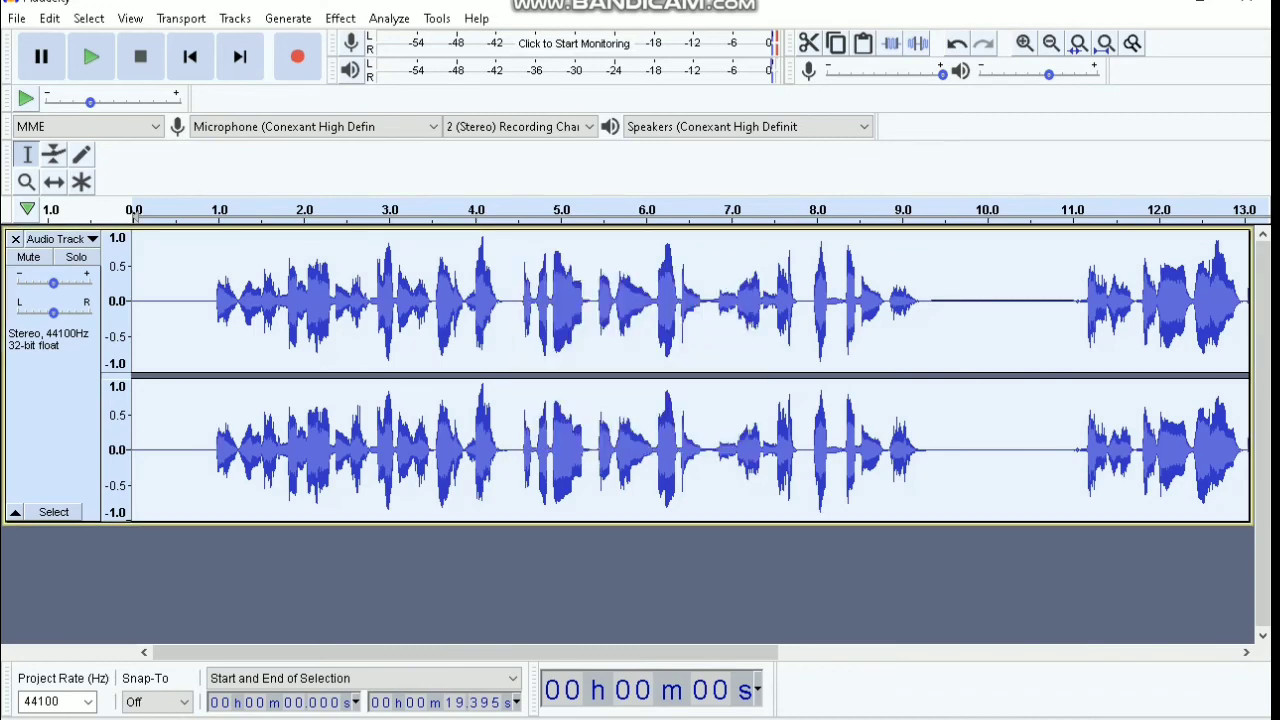
pyautogui.hotkey('alt', 'Tab')
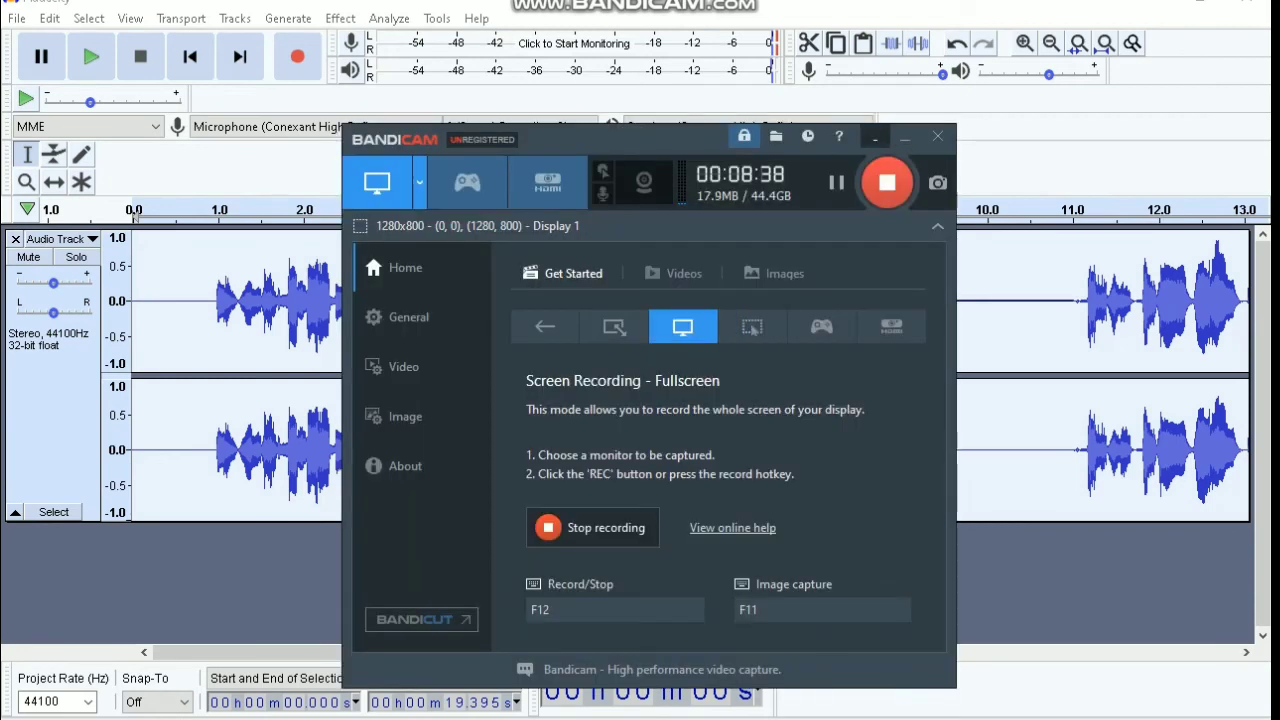
pyautogui.click(904, 137)
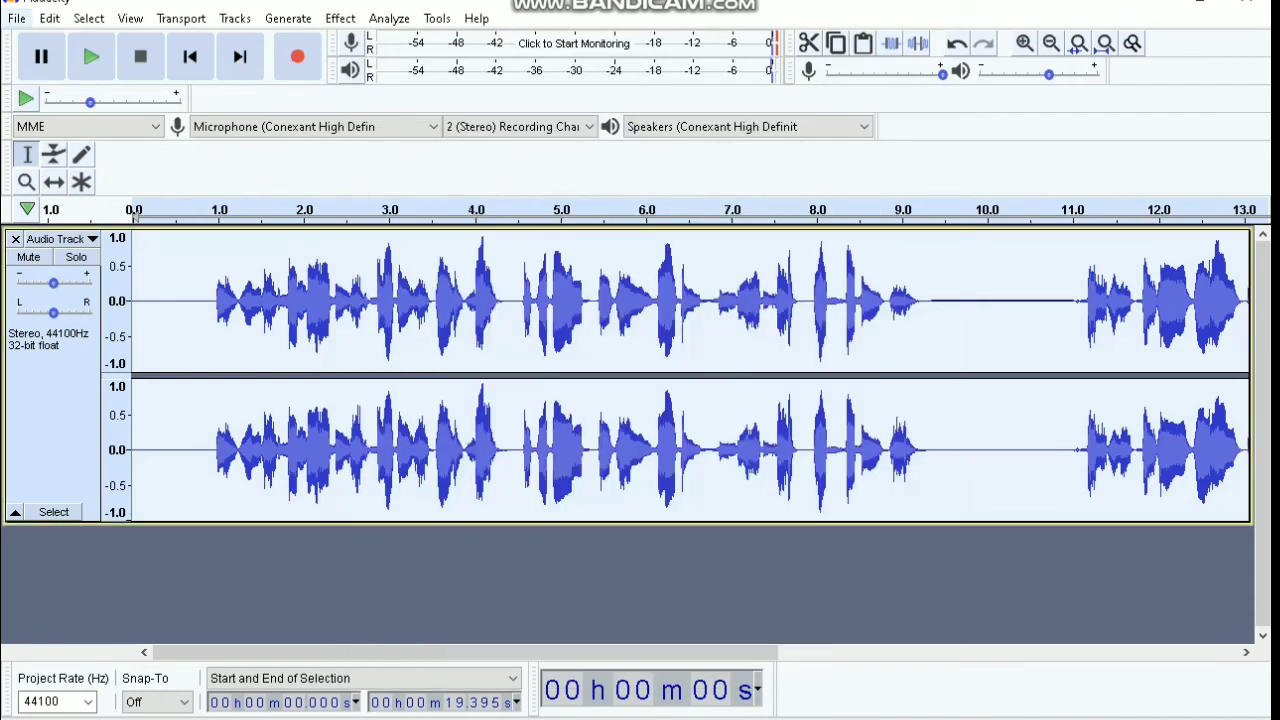
# Leave the exported voice project and switch to FL Studio
pyautogui.click(16, 18)
pyautogui.press('Down')
pyautogui.press('Down')
pyautogui.press('Down')
pyautogui.press('Down')
pyautogui.press('Down')
pyautogui.press('Down')
pyautogui.press('Down')
pyautogui.press('Down')
pyautogui.press('Down')
pyautogui.press('Down')
pyautogui.press('Return')
pyautogui.press('Tab')
pyautogui.press('Return')
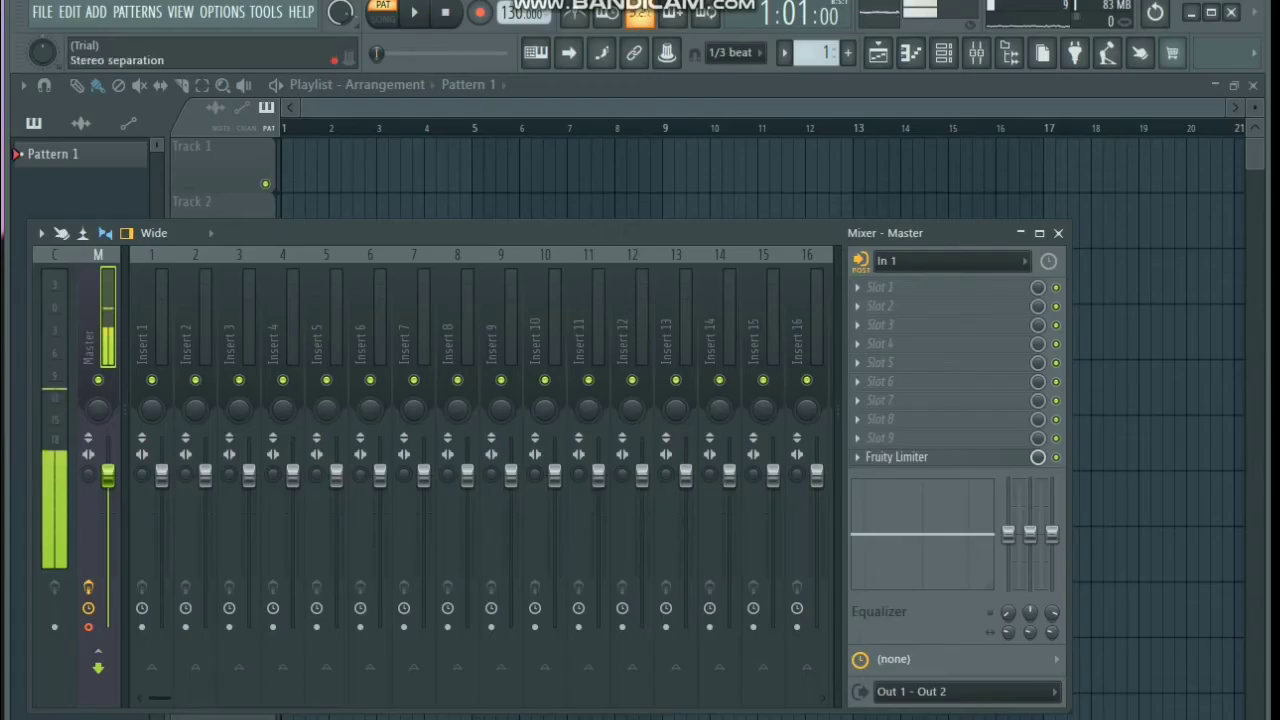
# Hide the mixer to expose the playlist and set playback to song mode
pyautogui.press('F9')
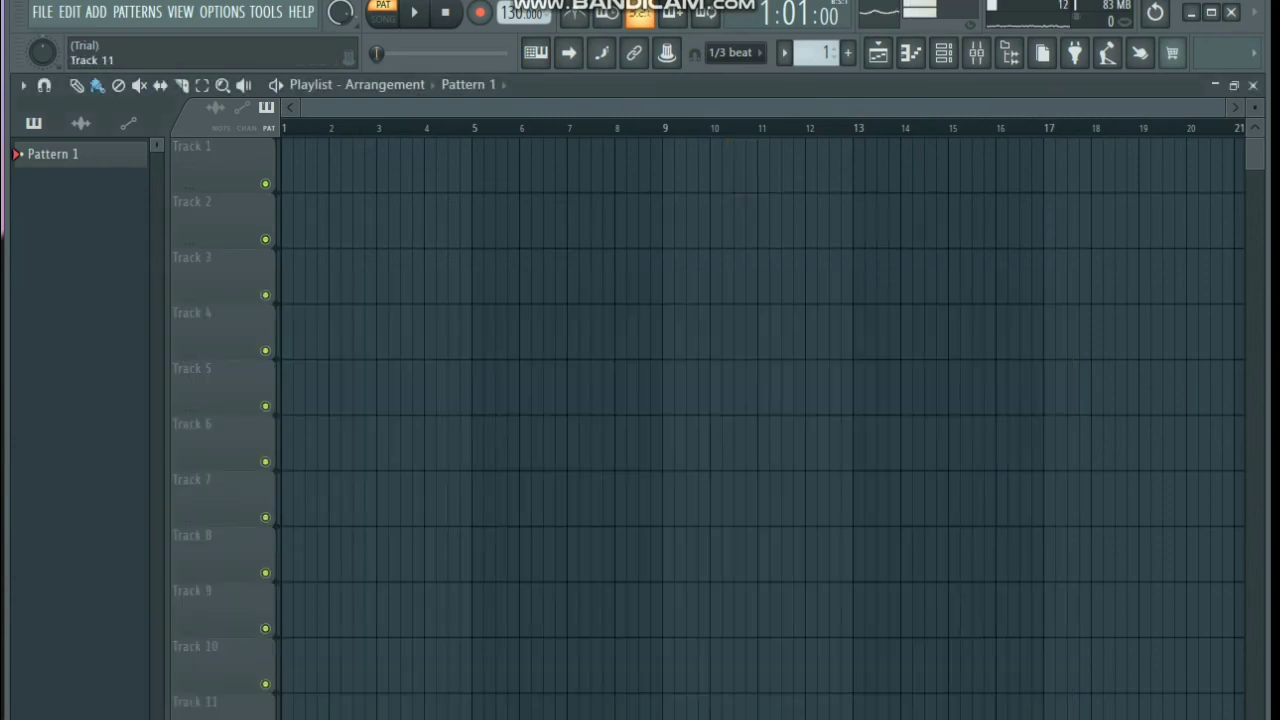
pyautogui.moveTo(173, 719)
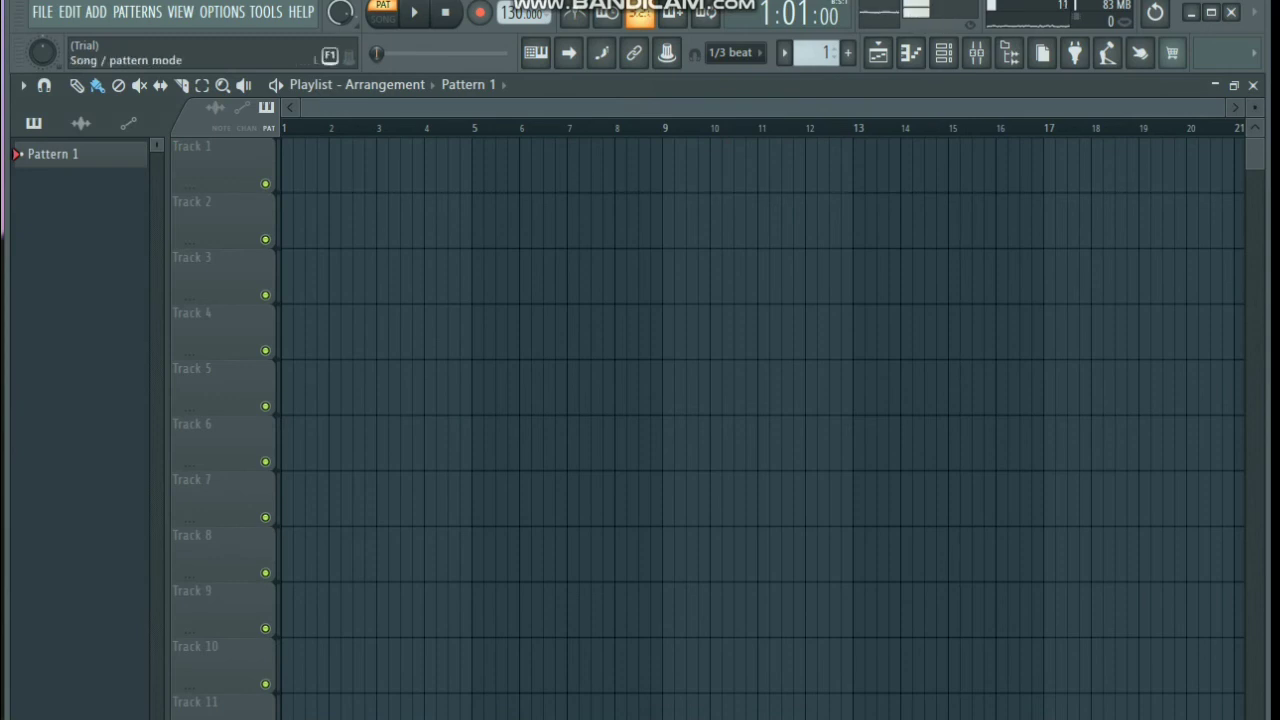
pyautogui.click(383, 12)
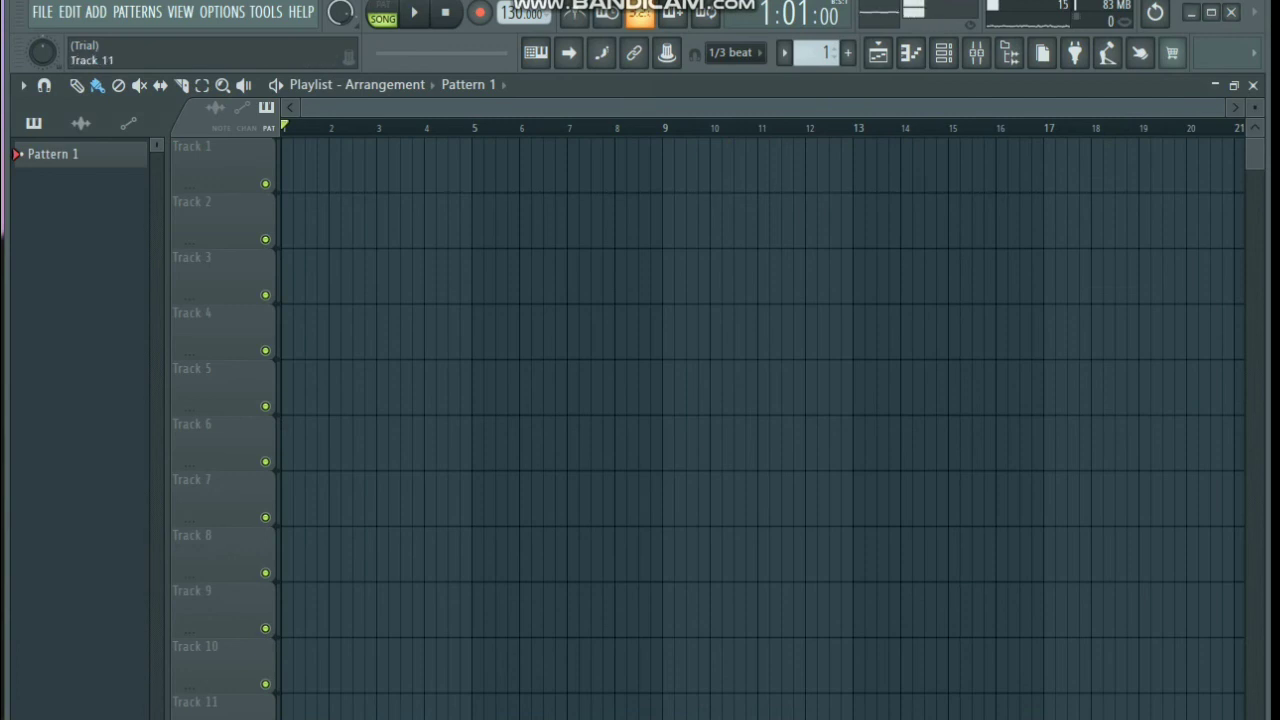
pyautogui.hotkey('alt', 'Tab')
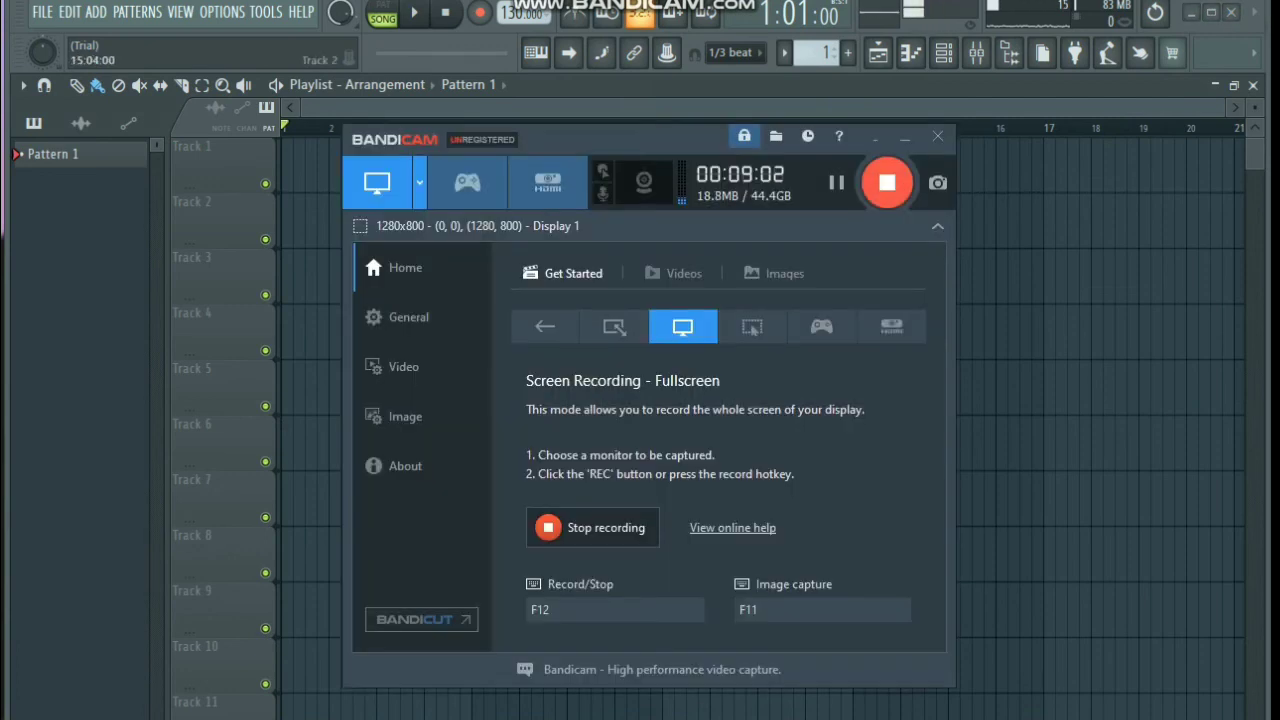